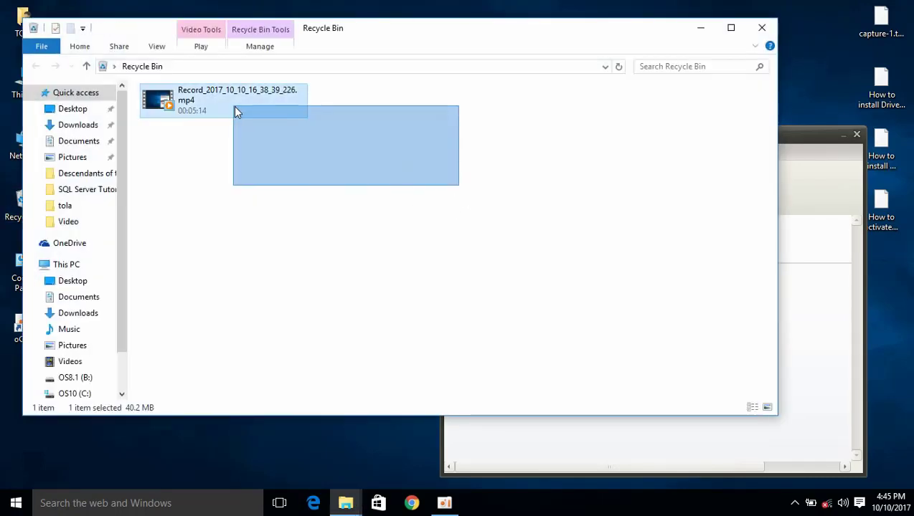
Step: Permanently delete Record_2017_10_10_16_38_39_226.mp4 from the Recycle Bin, then close the window
right_click(216, 99)
left_click(256, 152)
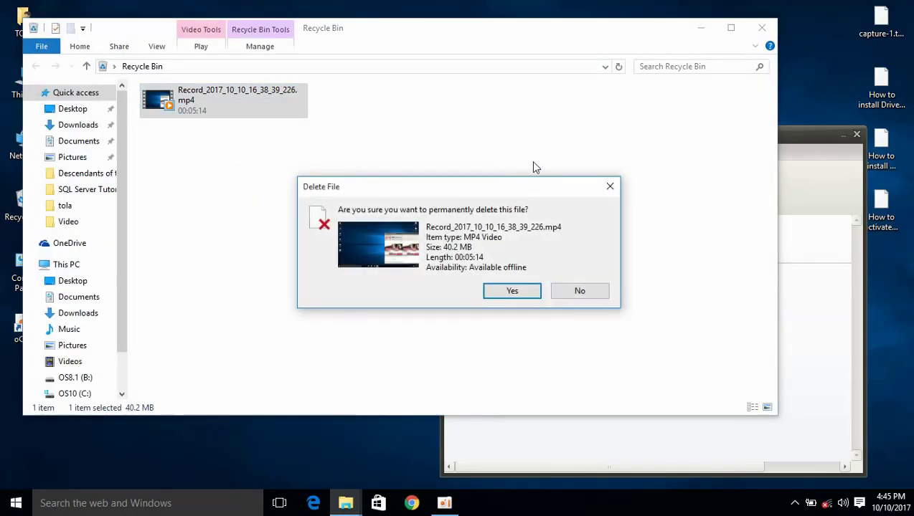
left_click(509, 290)
left_click(761, 28)
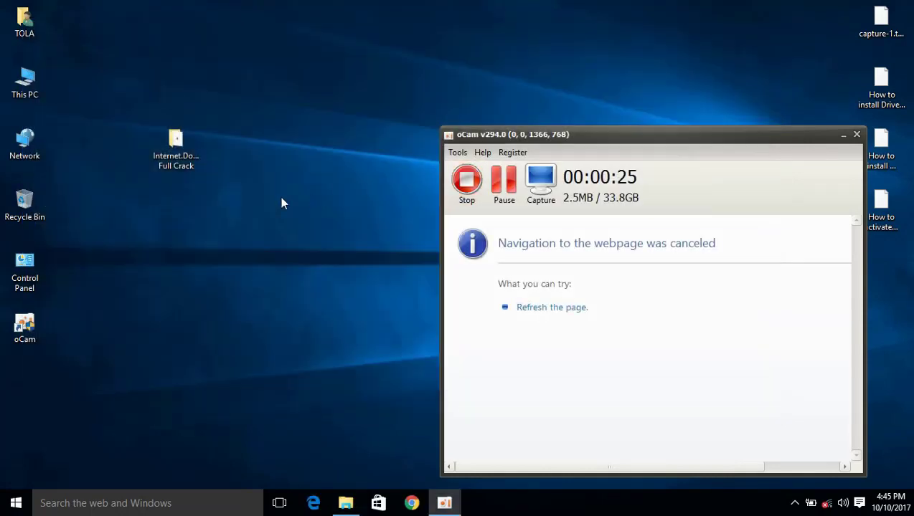
right_click(240, 200)
left_click(256, 234)
left_click(177, 175)
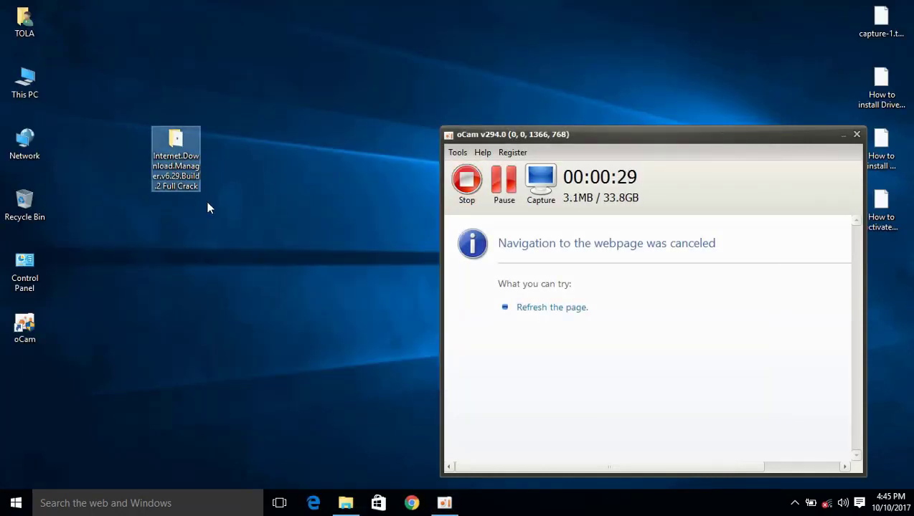
right_click(299, 176)
right_click(270, 172)
left_click(289, 217)
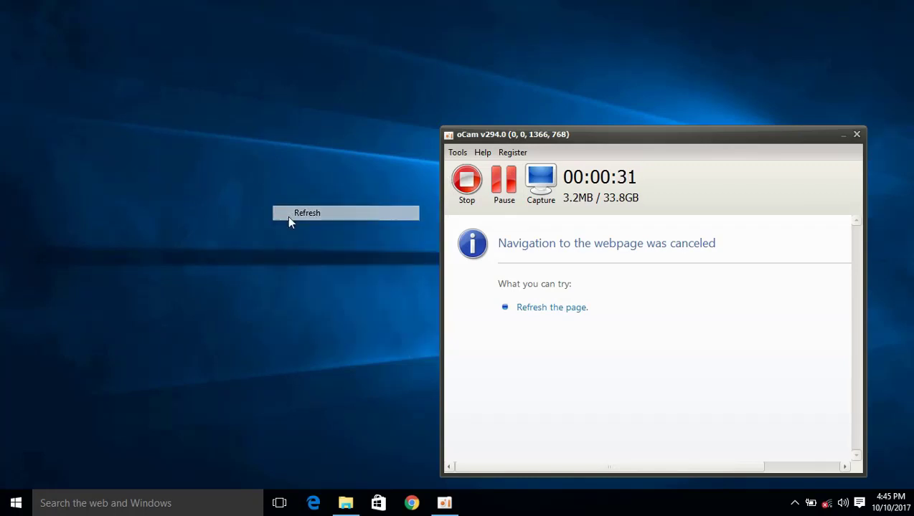
right_click(254, 171)
left_click(271, 211)
right_click(249, 170)
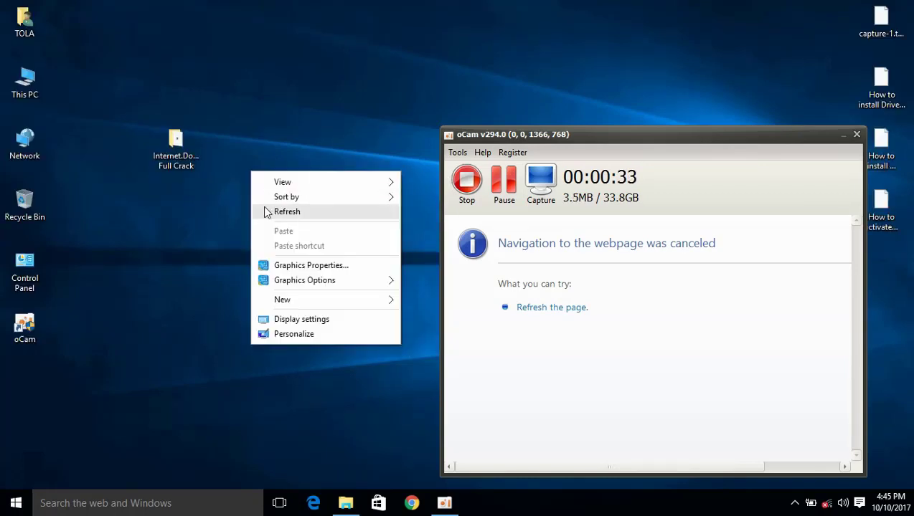
left_click(265, 212)
right_click(269, 174)
left_click(285, 213)
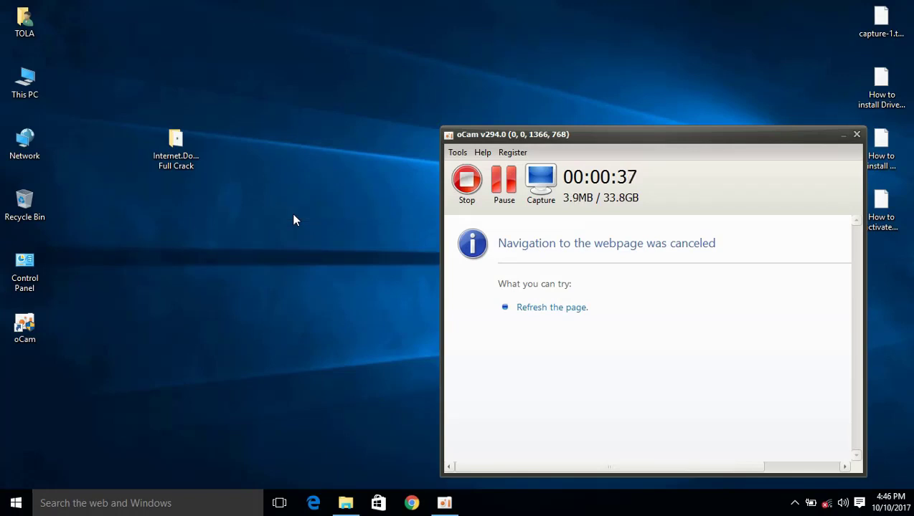
right_click(244, 179)
left_click(266, 216)
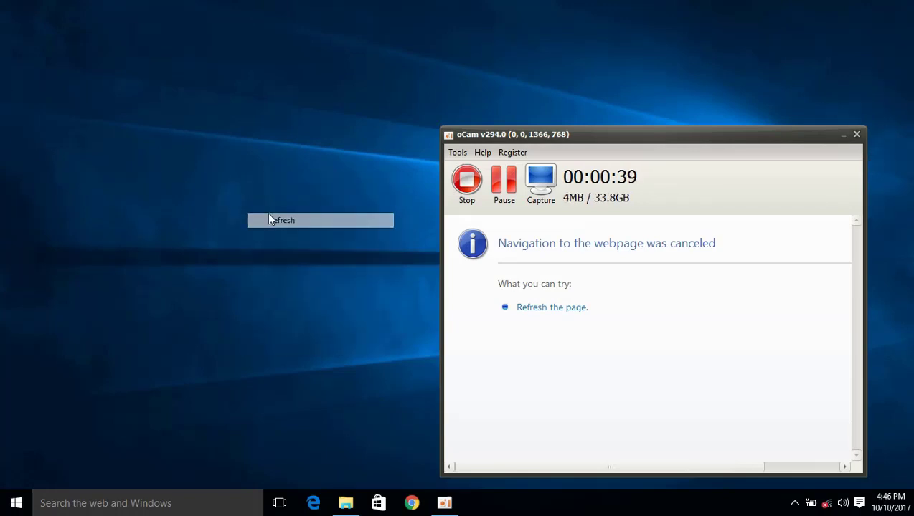
right_click(196, 201)
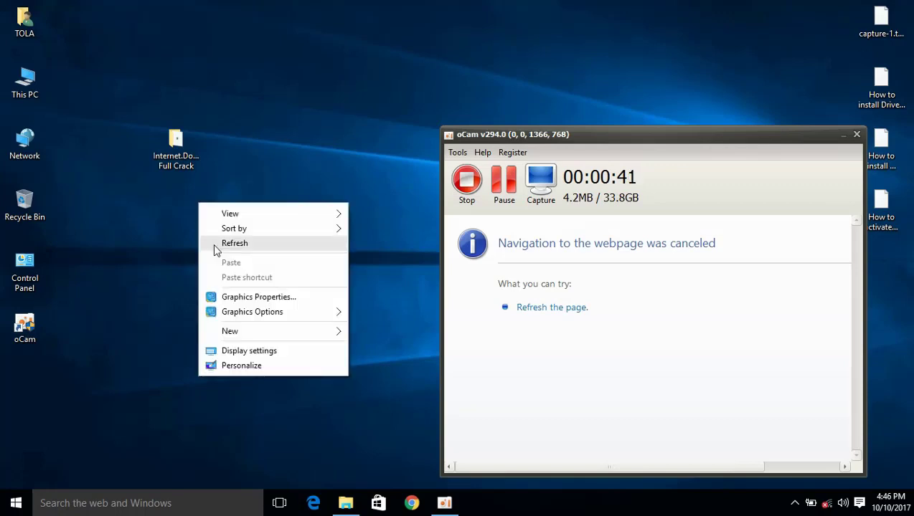
left_click(215, 246)
right_click(185, 207)
left_click(204, 249)
right_click(181, 218)
left_click(198, 257)
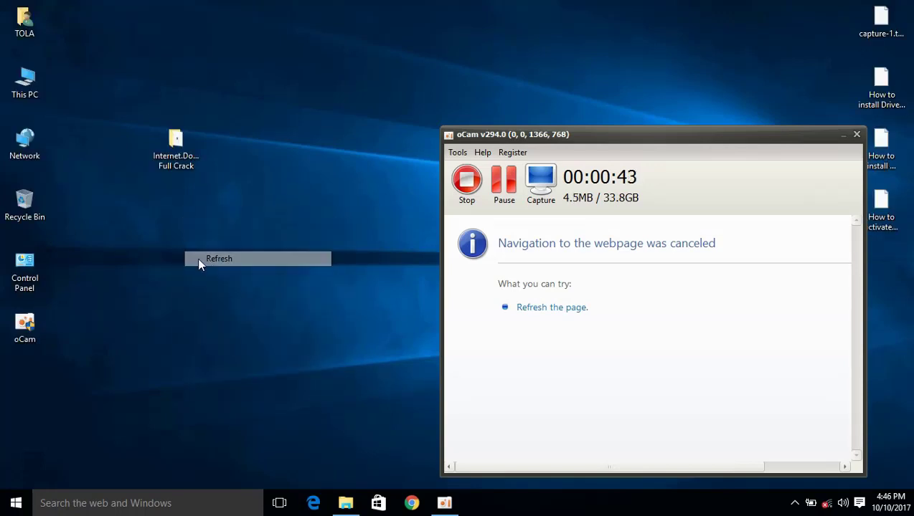
right_click(168, 231)
left_click(203, 270)
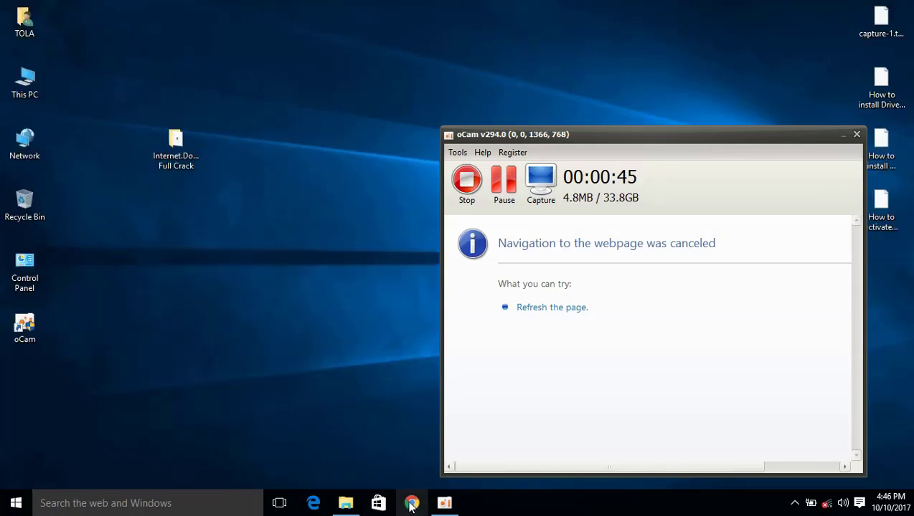
right_click(269, 182)
left_click(285, 221)
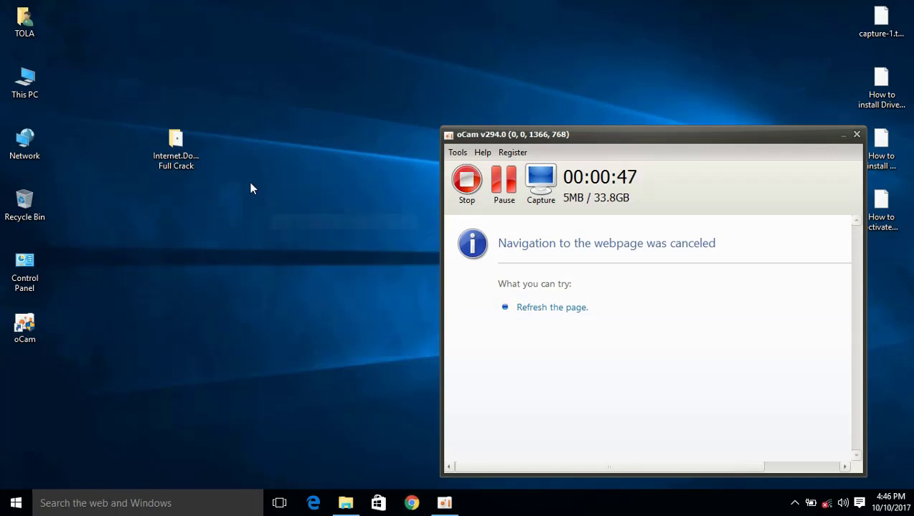
right_click(249, 183)
left_click(278, 222)
right_click(255, 189)
left_click(268, 228)
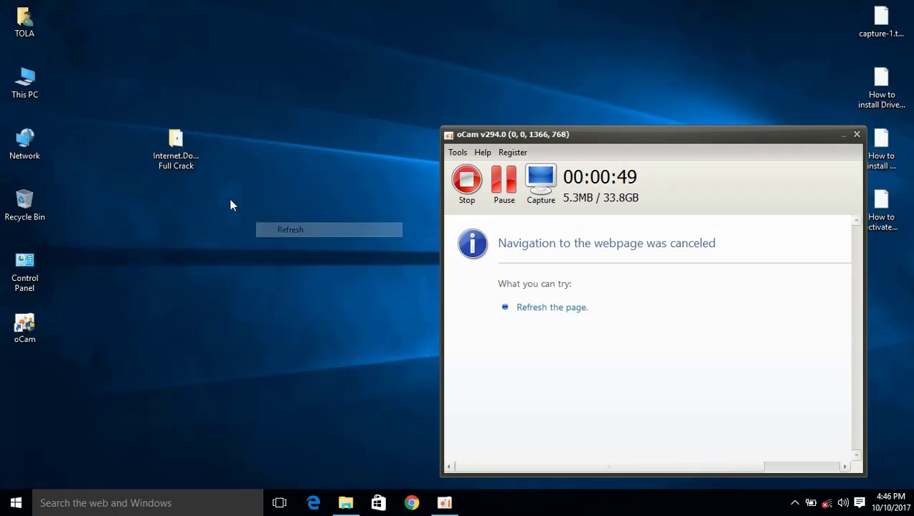
right_click(233, 201)
left_click(245, 241)
right_click(198, 208)
left_click(243, 247)
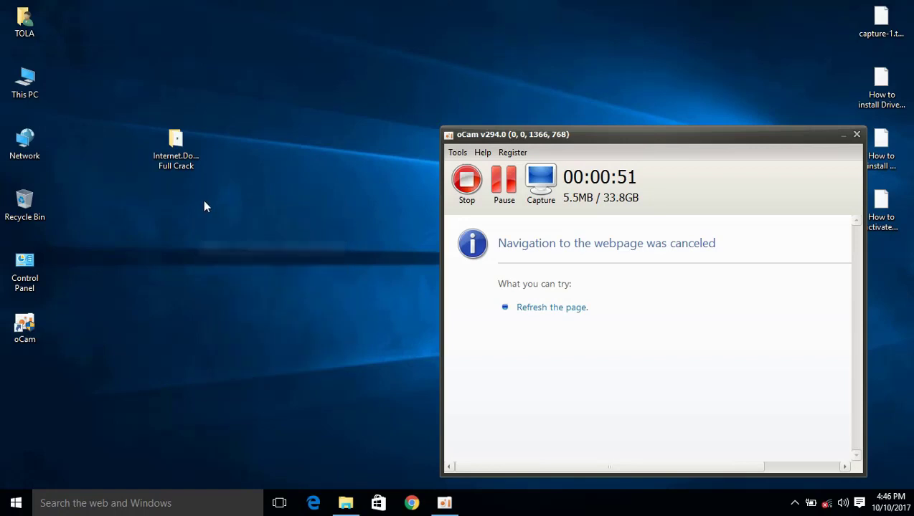
right_click(198, 191)
left_click(234, 233)
left_click(188, 156)
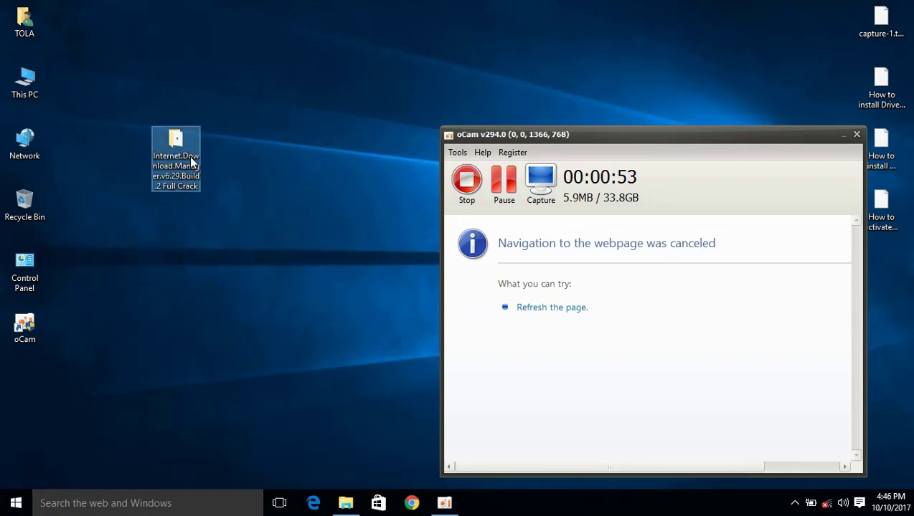
right_click(197, 220)
left_click(226, 261)
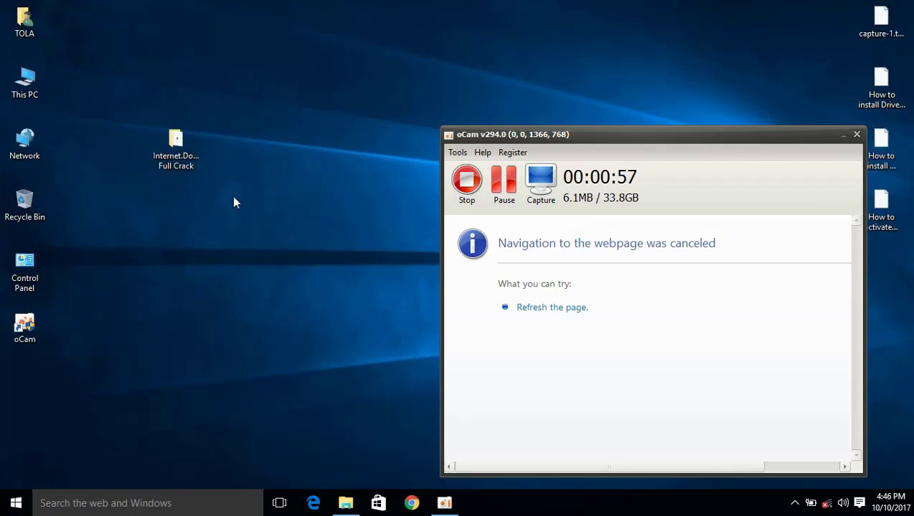
right_click(231, 197)
left_click(242, 237)
right_click(234, 202)
left_click(248, 241)
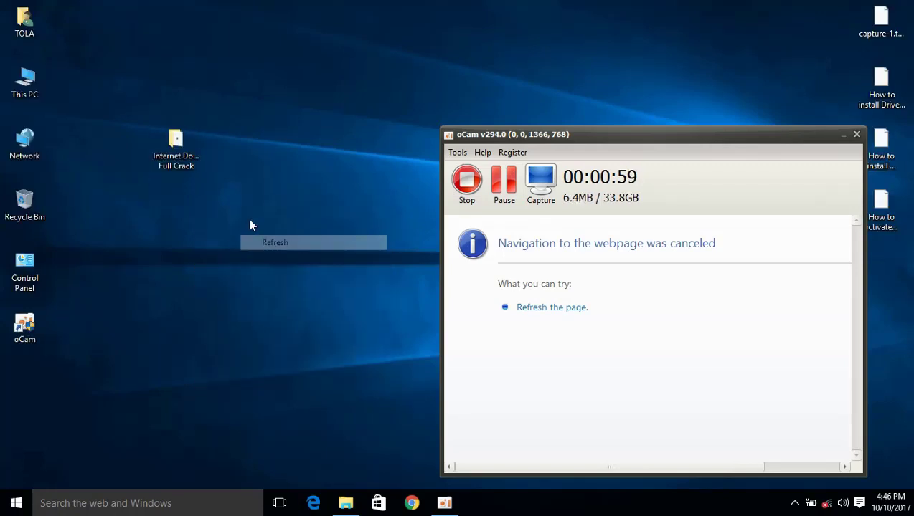
right_click(248, 219)
left_click(269, 260)
right_click(249, 231)
left_click(265, 272)
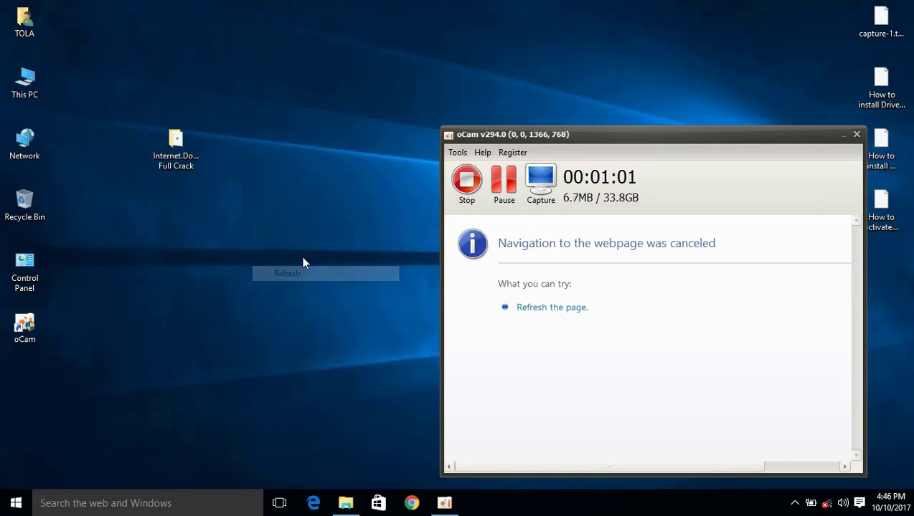
left_click(179, 147)
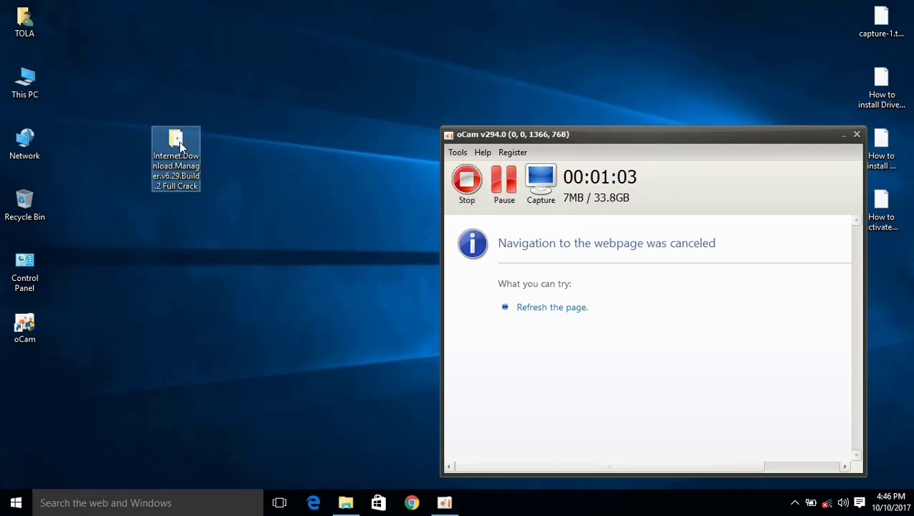
Step: Open the Internet.Download.Manager.v6.29.Build.2 Full Crack folder from the desktop and reposition its window
double_click(179, 147)
left_click_drag(321, 35, 478, 89)
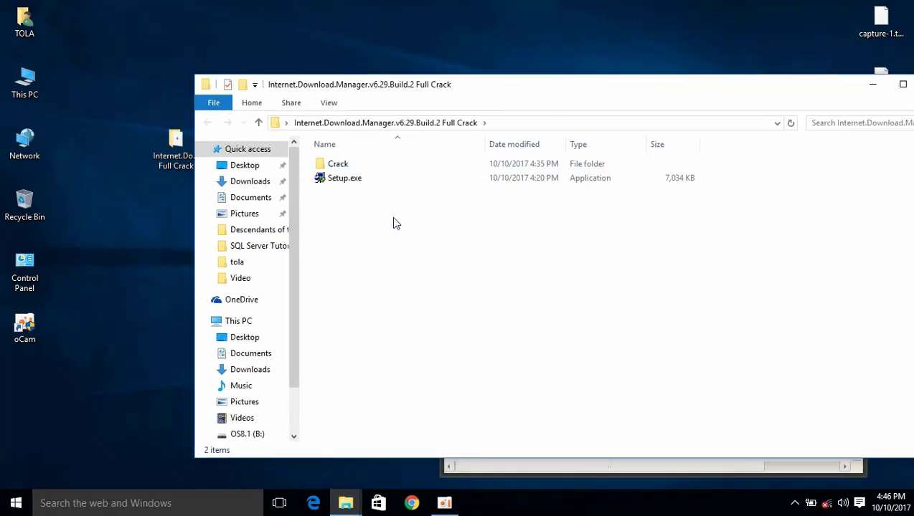
right_click(101, 200)
left_click(115, 232)
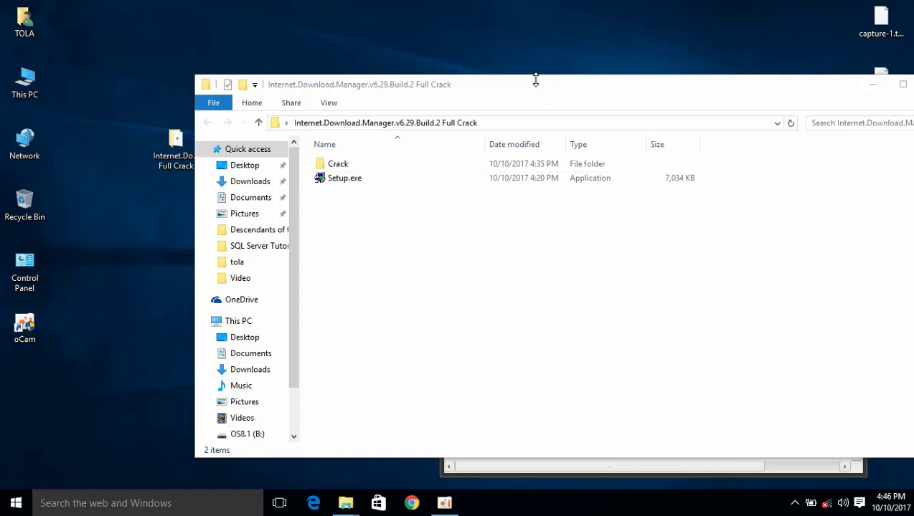
left_click_drag(534, 89, 497, 122)
Step: Launch Setup.exe and dismiss the warning that IDM is already running
left_click(356, 213)
double_click(356, 213)
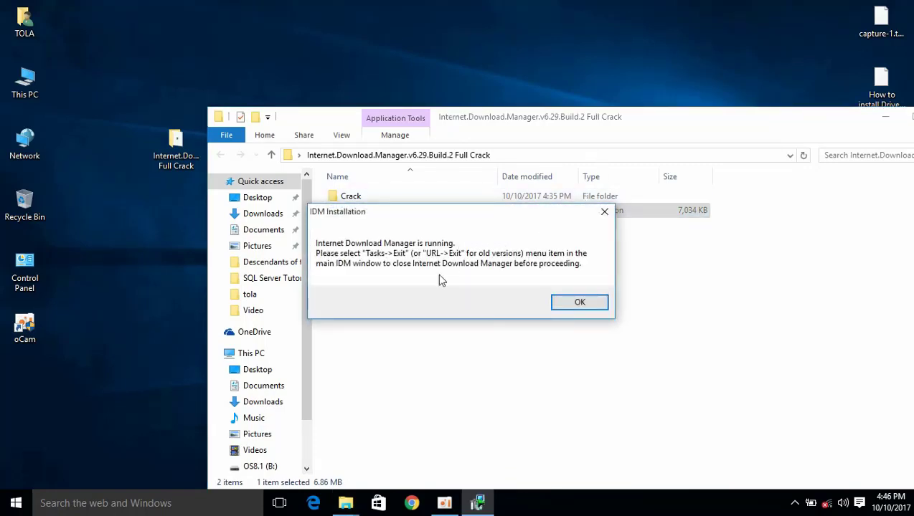
left_click(567, 300)
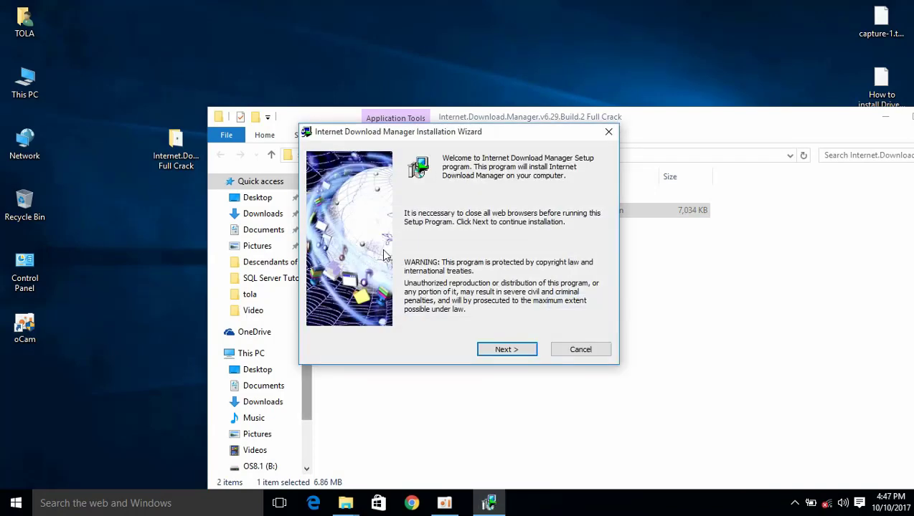
left_click_drag(468, 134, 395, 80)
Step: Accept the license and install IDM to C:\Program Files (x86)\Internet Download Manager, then finish
left_click(423, 298)
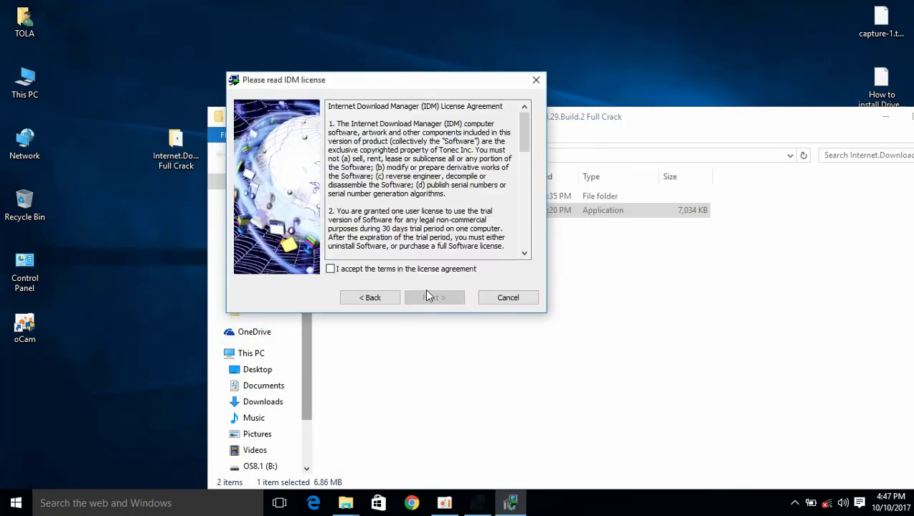
left_click(351, 269)
left_click(433, 294)
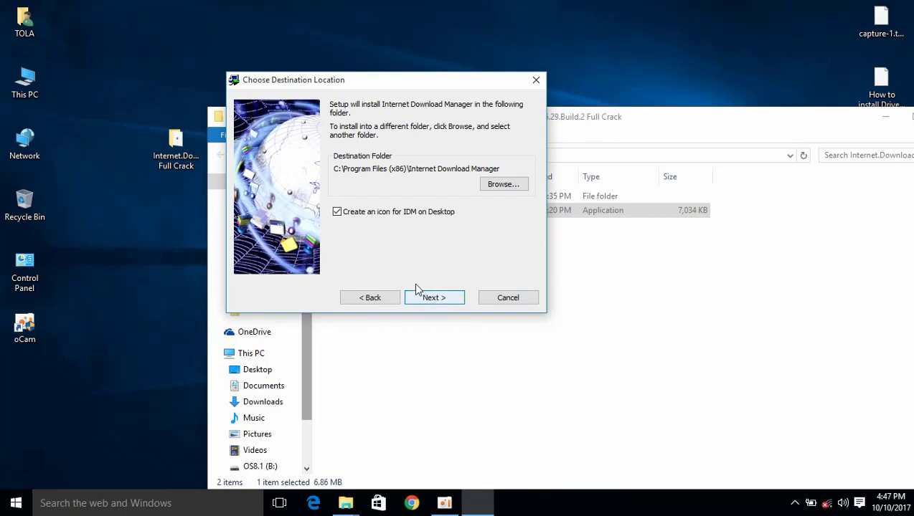
left_click(431, 299)
left_click(430, 298)
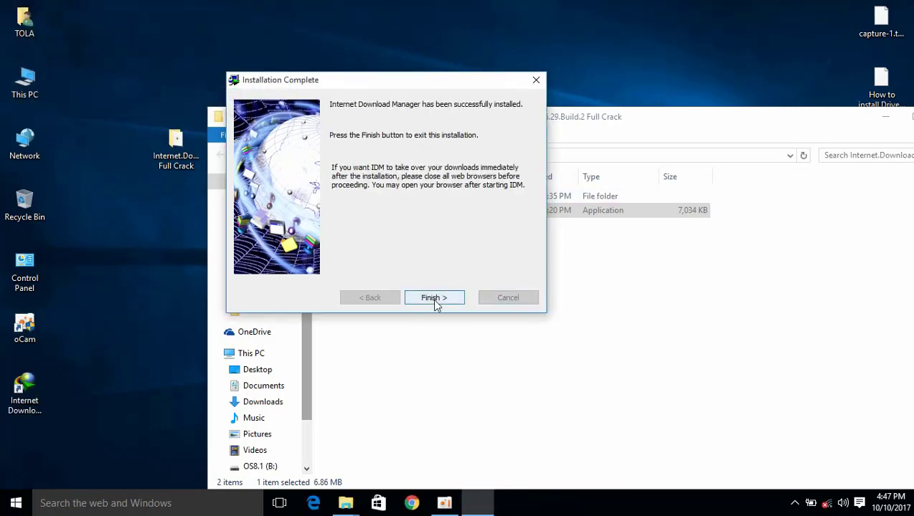
left_click(434, 297)
left_click_drag(512, 124, 485, 68)
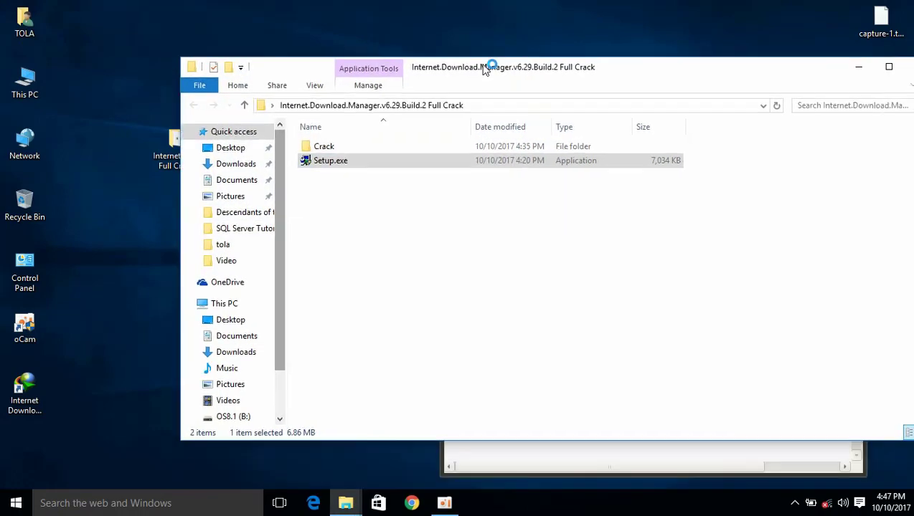
Step: Minimize the Explorer and oCam recorder windows and refresh the desktop
left_click(858, 68)
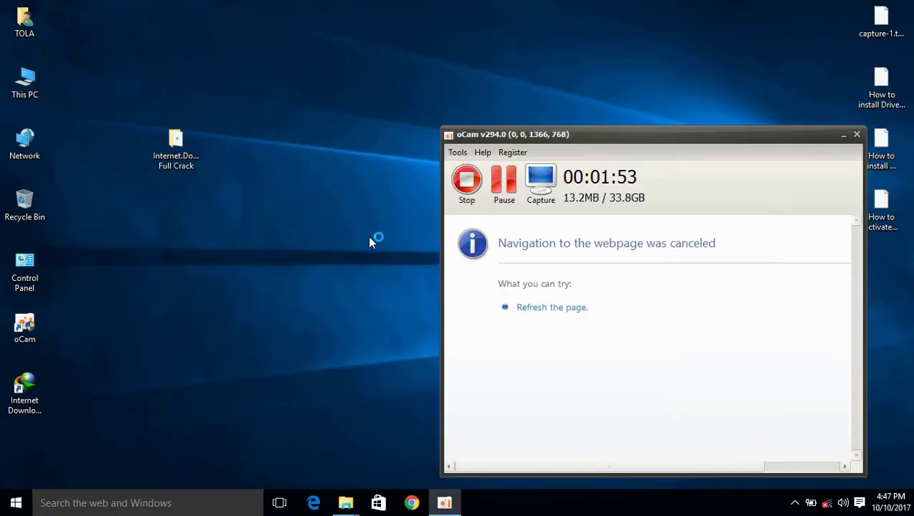
left_click(843, 136)
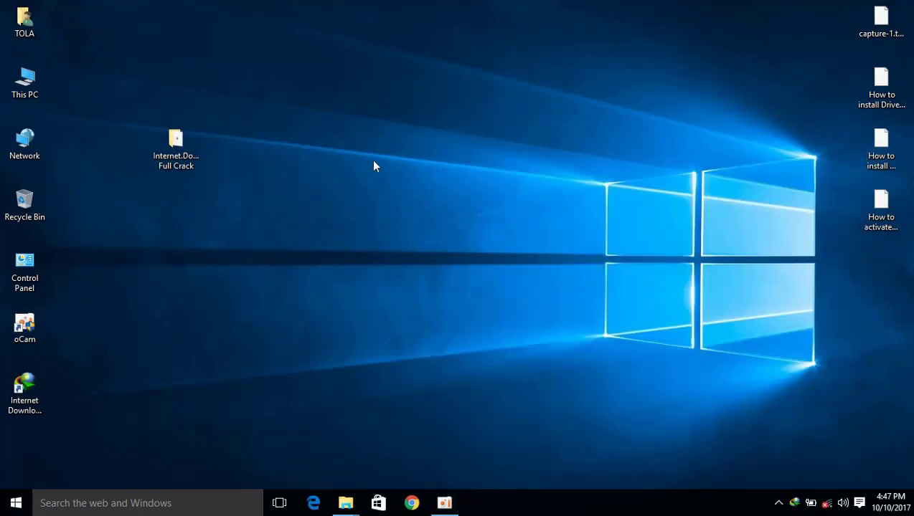
right_click(373, 162)
left_click(400, 201)
right_click(319, 159)
left_click(358, 201)
Step: Move the Full Crack folder icon toward the desktop centre and refresh the desktop
left_click_drag(185, 140, 489, 144)
right_click(341, 158)
left_click(367, 195)
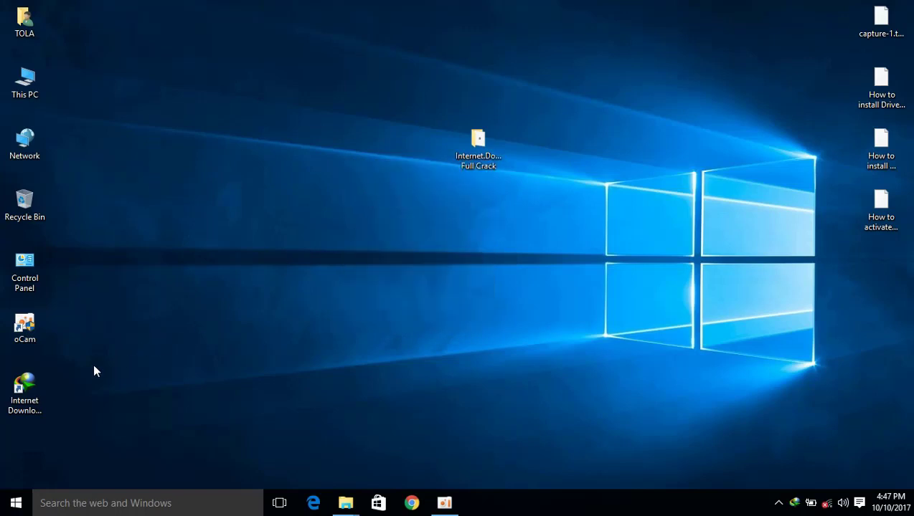
right_click(181, 161)
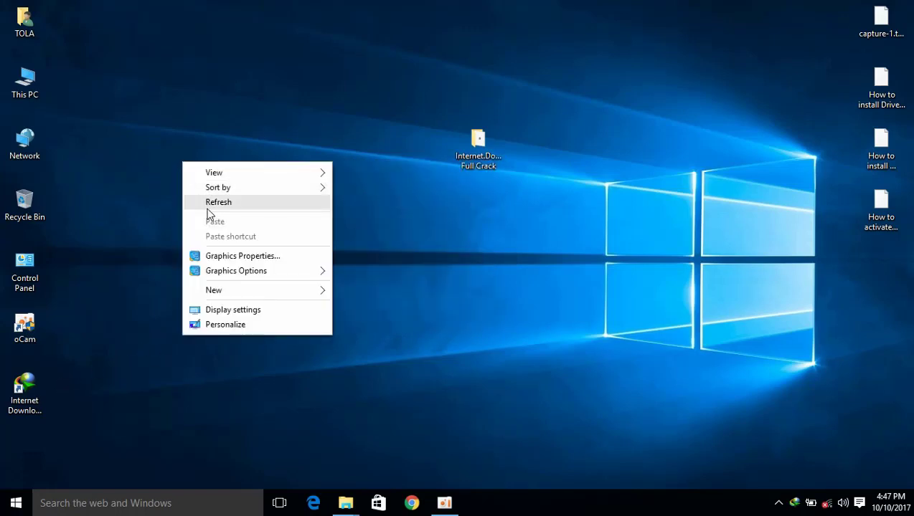
left_click(204, 203)
Step: Launch Internet Download Manager 6.29, dismiss the Tip of the Day and position its window
double_click(26, 390)
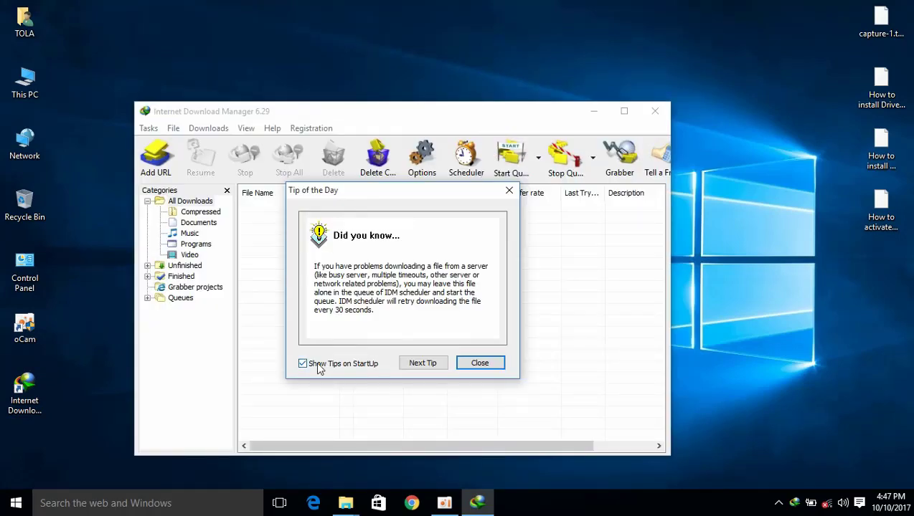
left_click(488, 364)
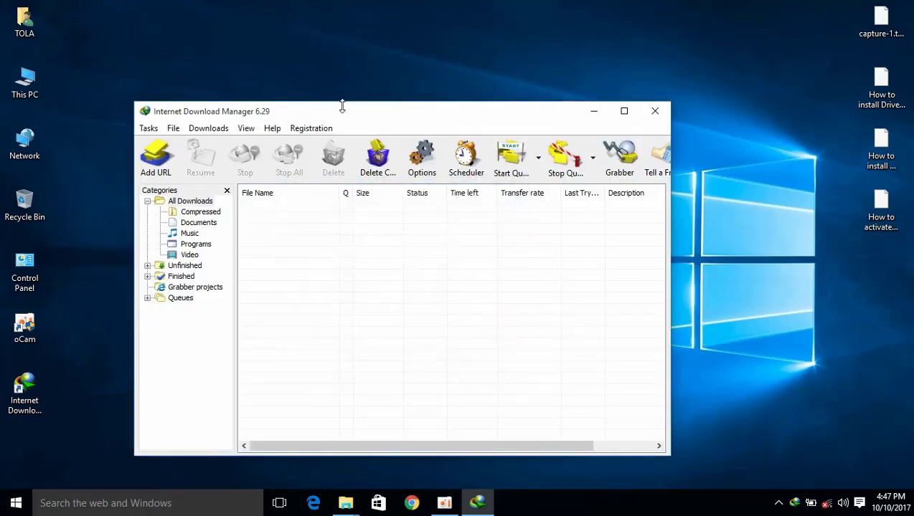
left_click_drag(342, 106, 364, 48)
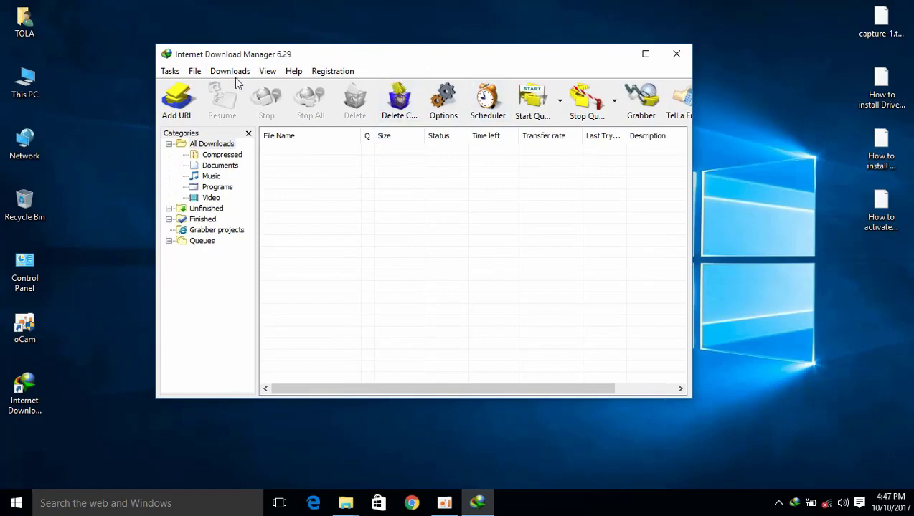
left_click_drag(424, 55, 479, 51)
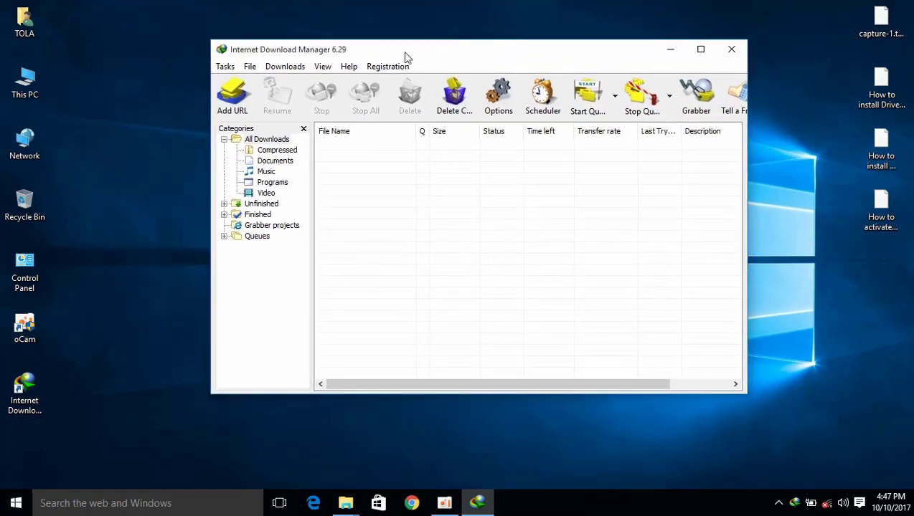
Step: Check that the Registration entry is unavailable, then close IDM
left_click(385, 68)
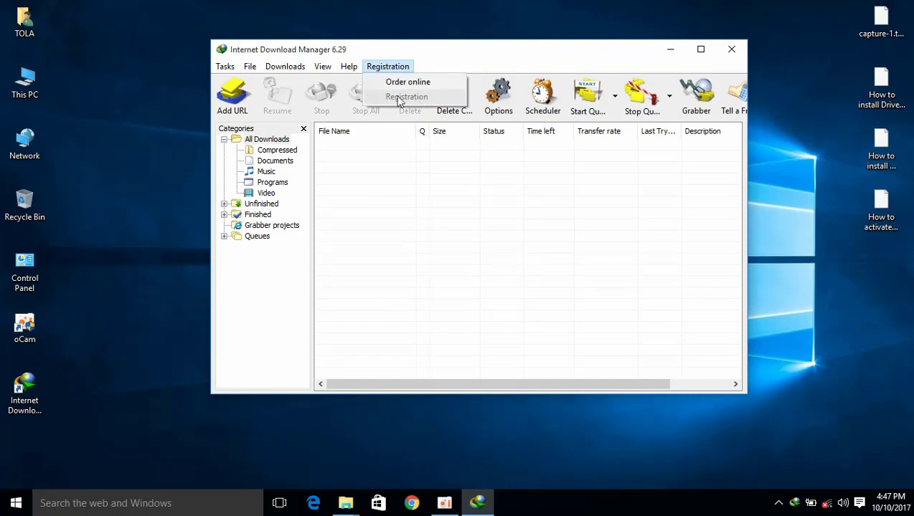
left_click(387, 66)
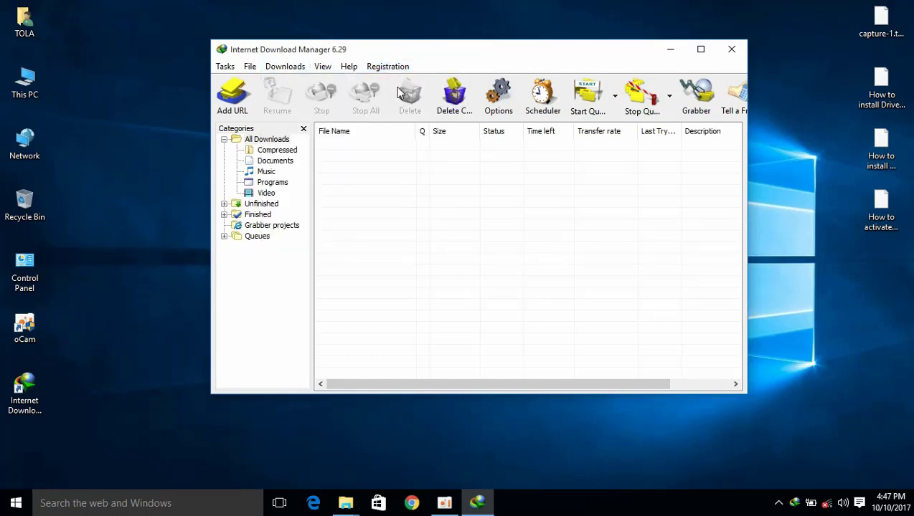
left_click(387, 66)
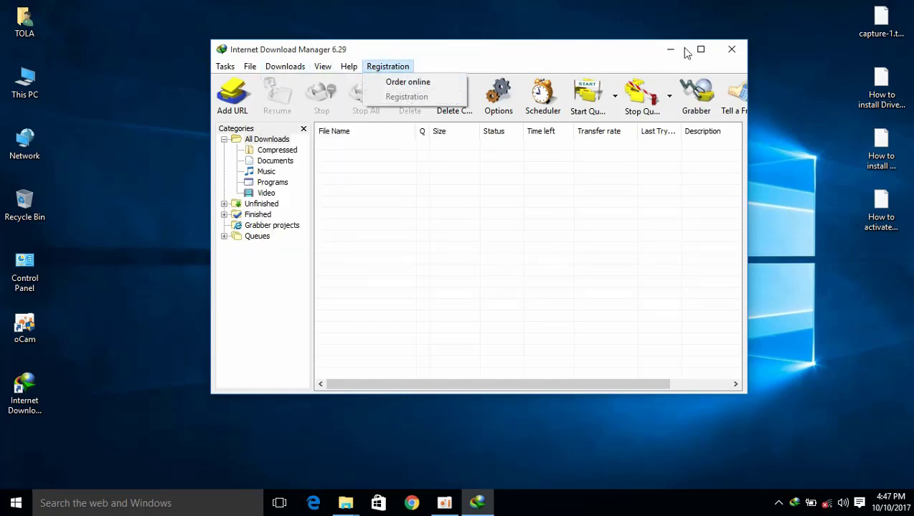
left_click_drag(579, 58, 596, 91)
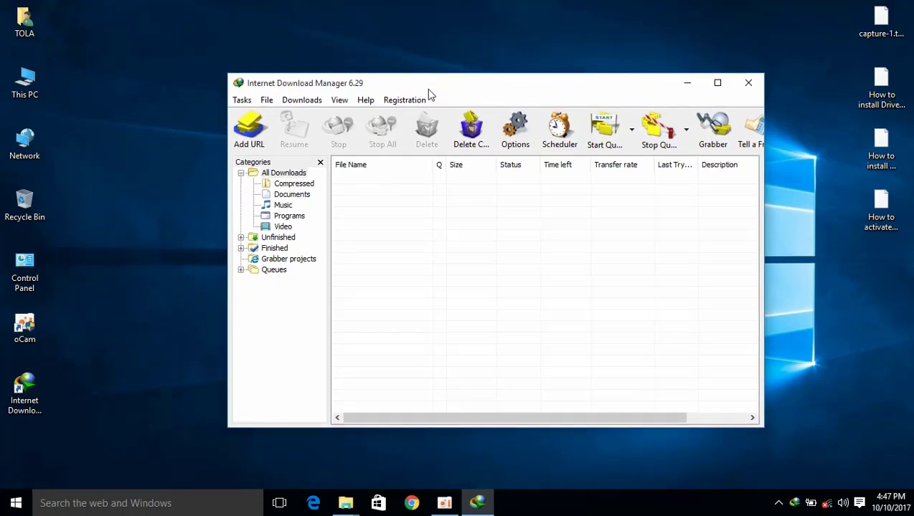
left_click(420, 97)
left_click_drag(507, 84, 450, 78)
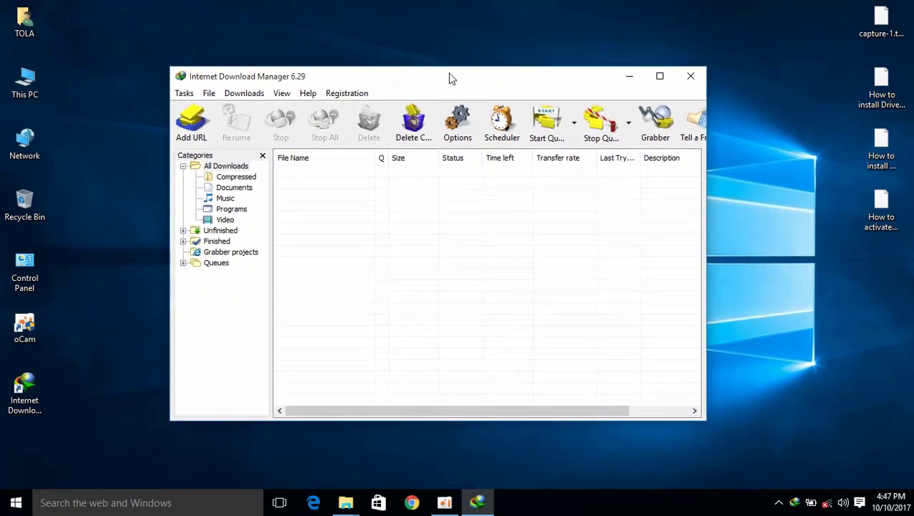
left_click(347, 93)
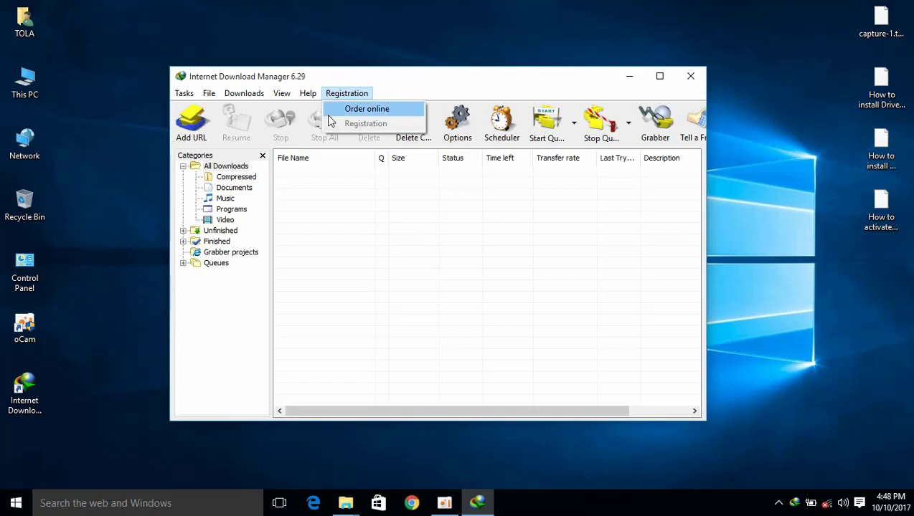
left_click(453, 77)
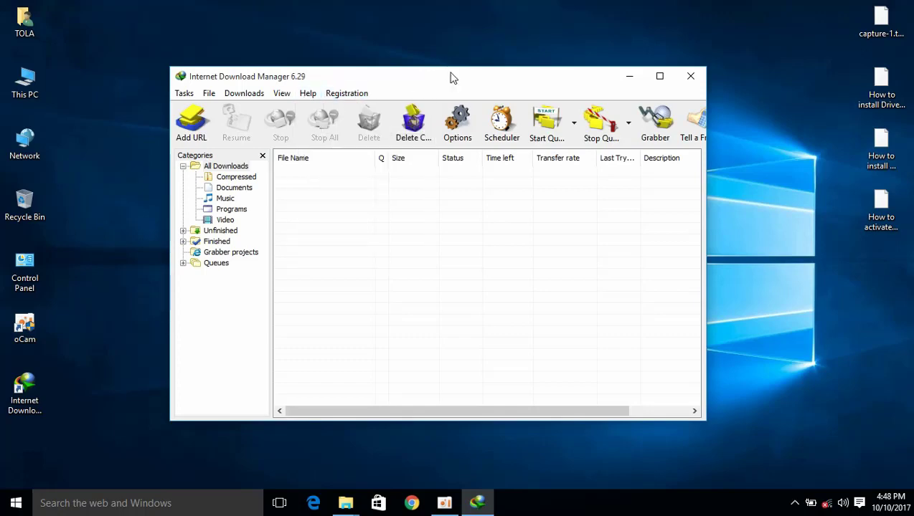
left_click(690, 76)
Step: Refresh the desktop and open the Full Crack folder
right_click(224, 171)
left_click(244, 209)
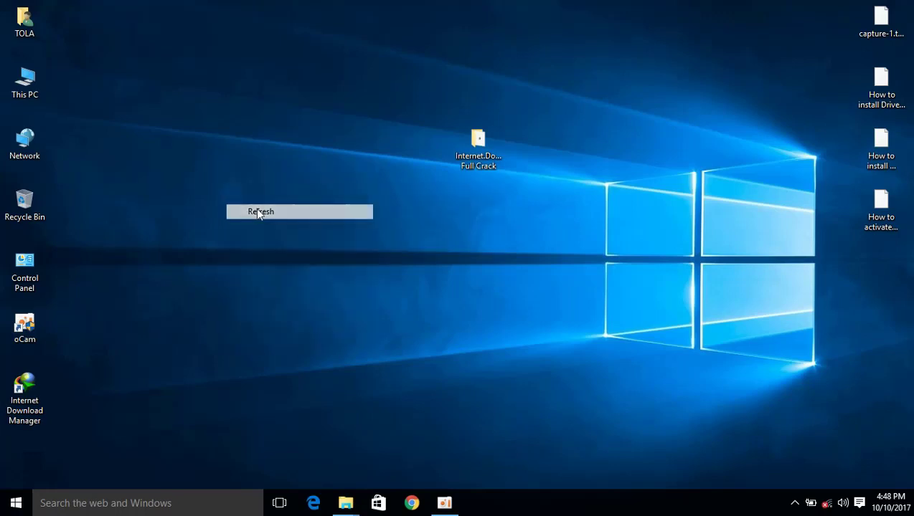
right_click(237, 178)
left_click(247, 215)
left_click(475, 167)
double_click(475, 166)
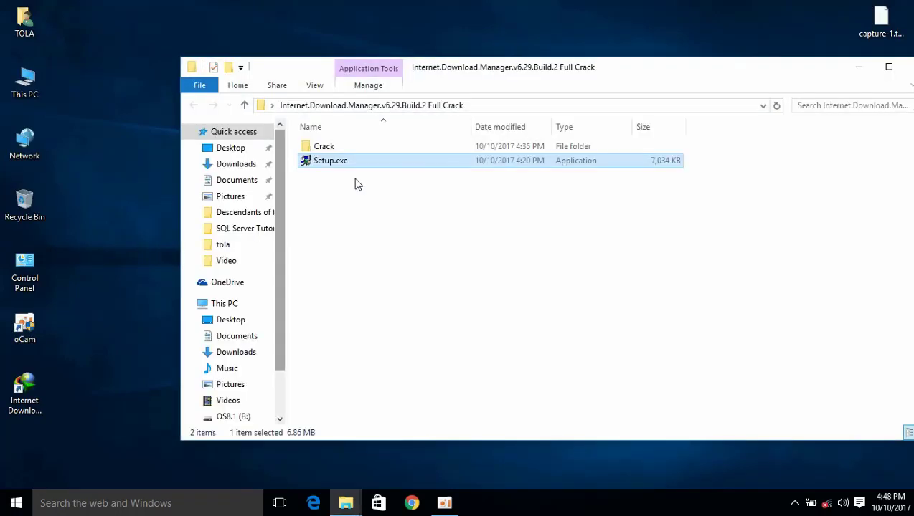
Step: Open Crack > 2- Patch and run Patch.exe
double_click(326, 147)
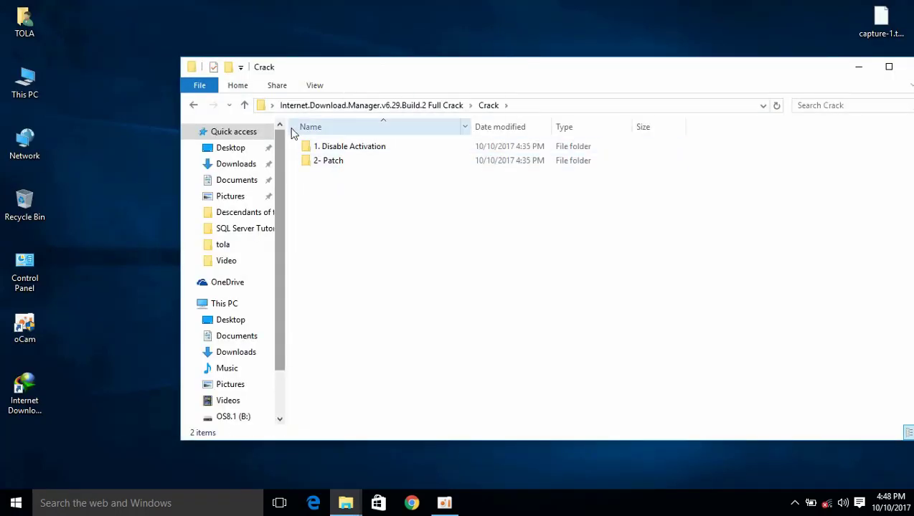
left_click(326, 164)
double_click(326, 163)
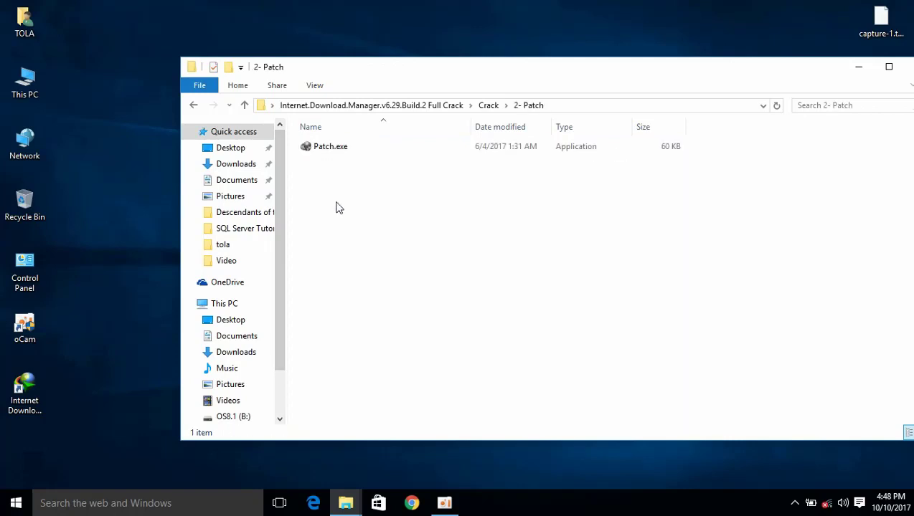
double_click(339, 149)
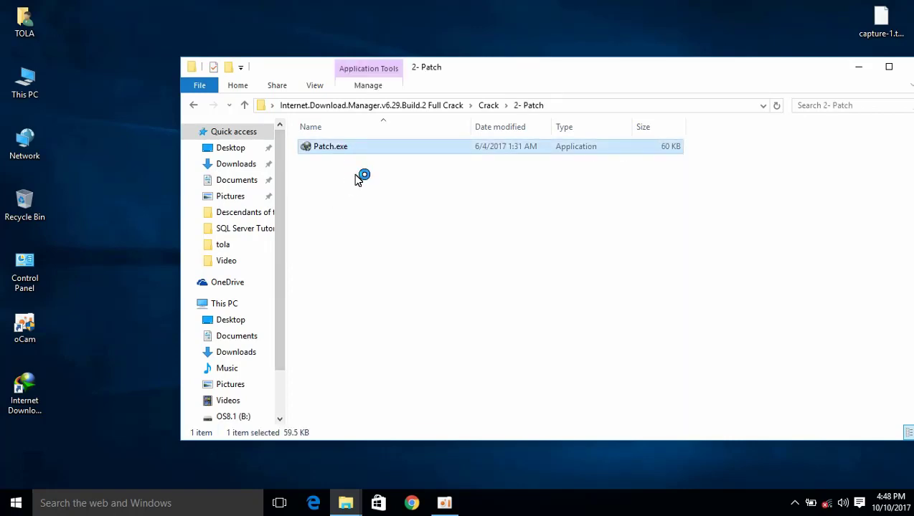
left_click_drag(439, 158, 419, 141)
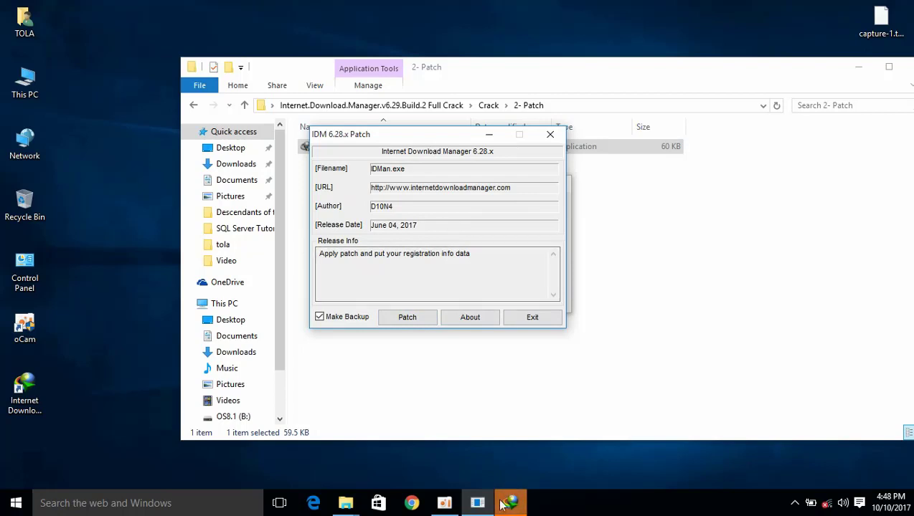
Step: Dismiss the IDM notices and exit the running IDM from the system tray
left_click(462, 298)
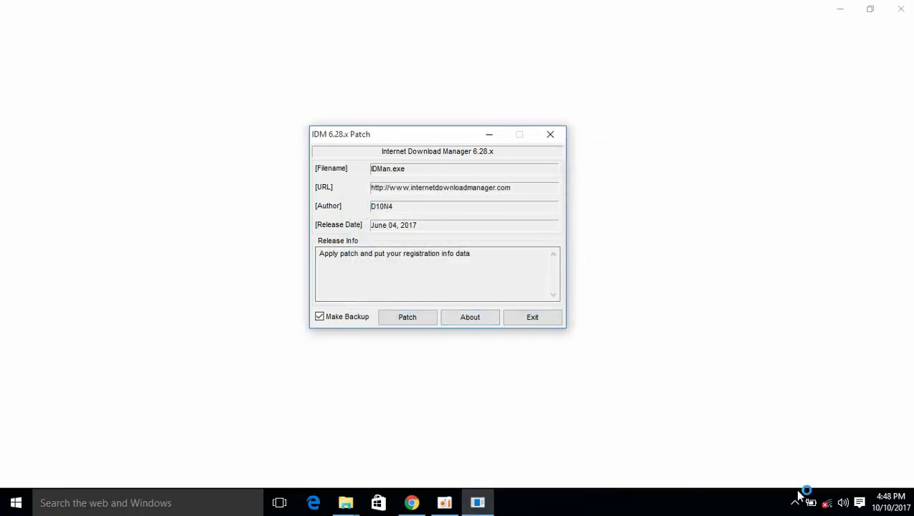
left_click(794, 503)
left_click(898, 8)
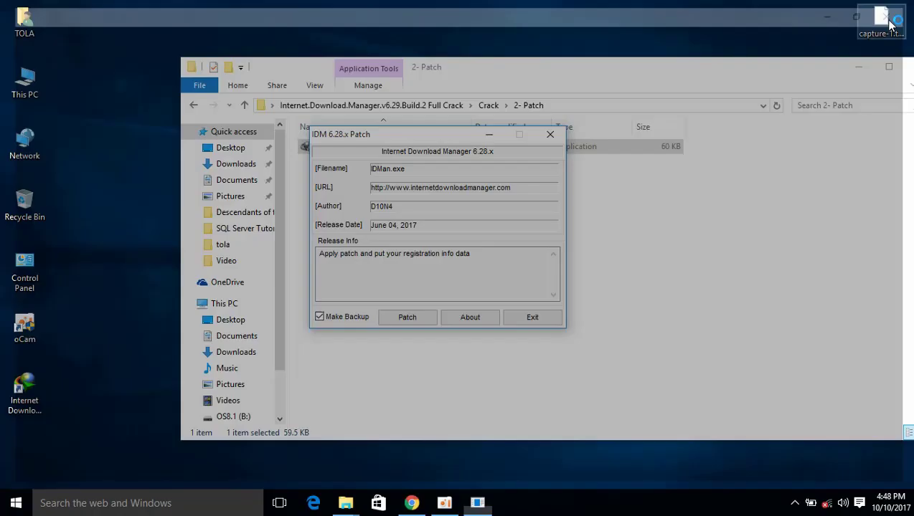
left_click(794, 503)
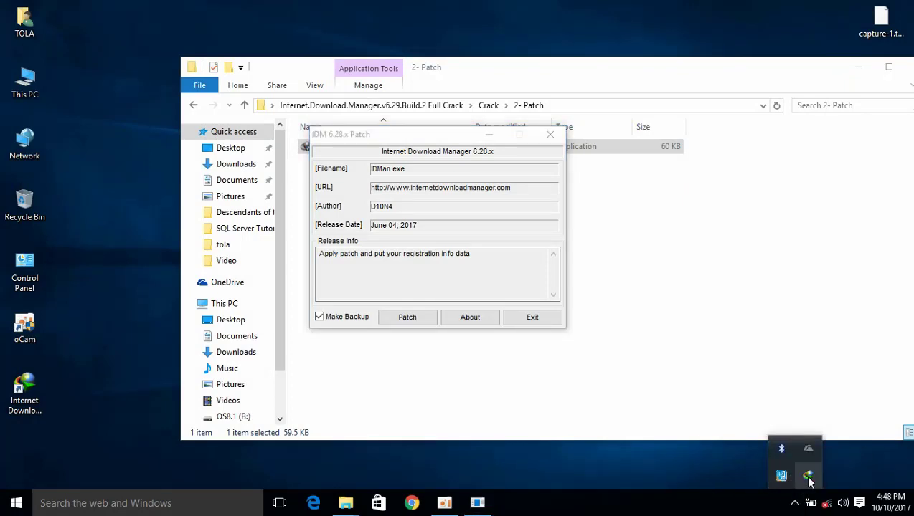
right_click(807, 478)
left_click(824, 467)
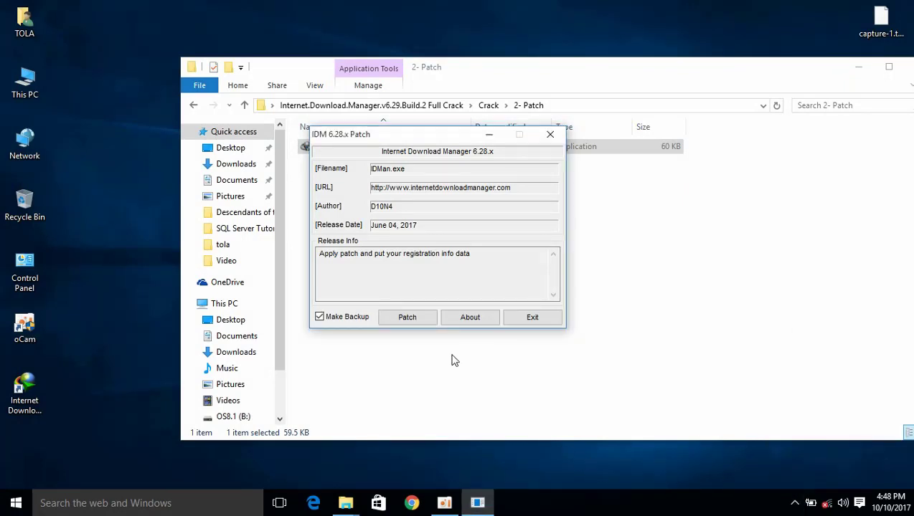
Step: Patch IDMan.exe, entering a first and last name for registration, then exit the patch tool
left_click(399, 323)
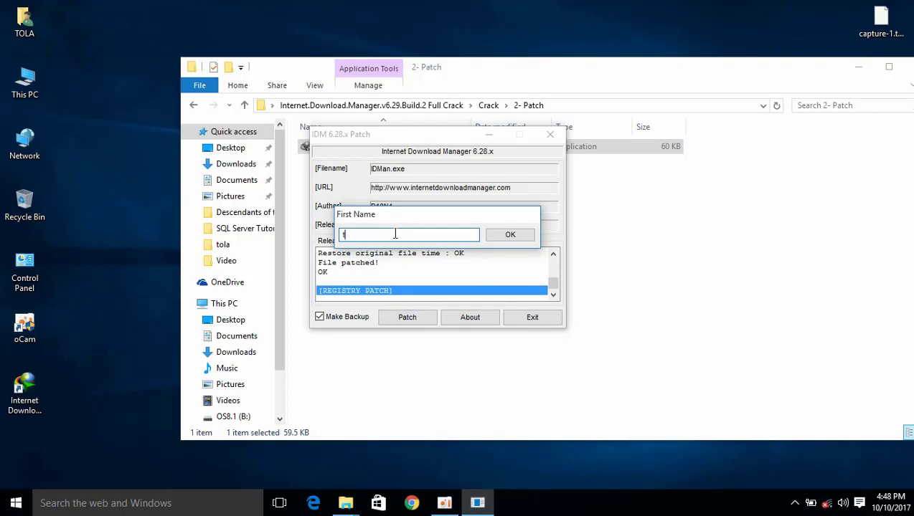
key("Return")
type("nea")
key("Return")
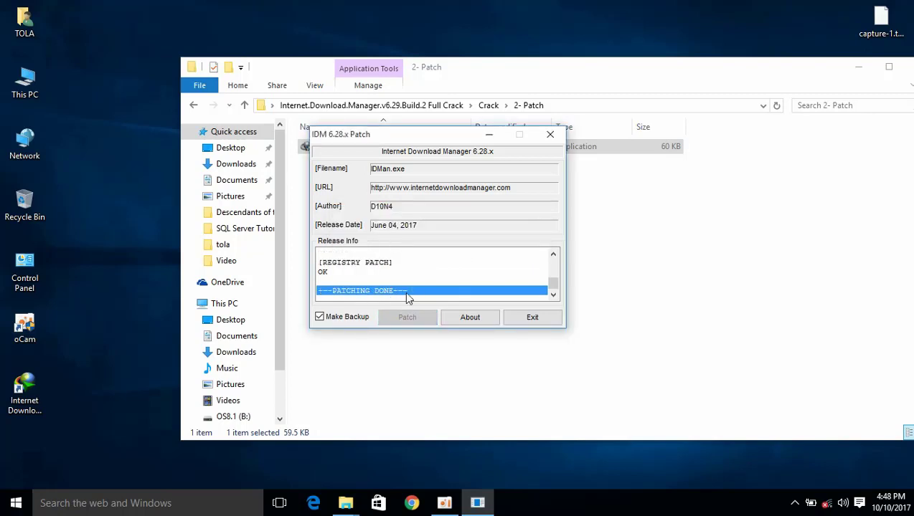
left_click(532, 320)
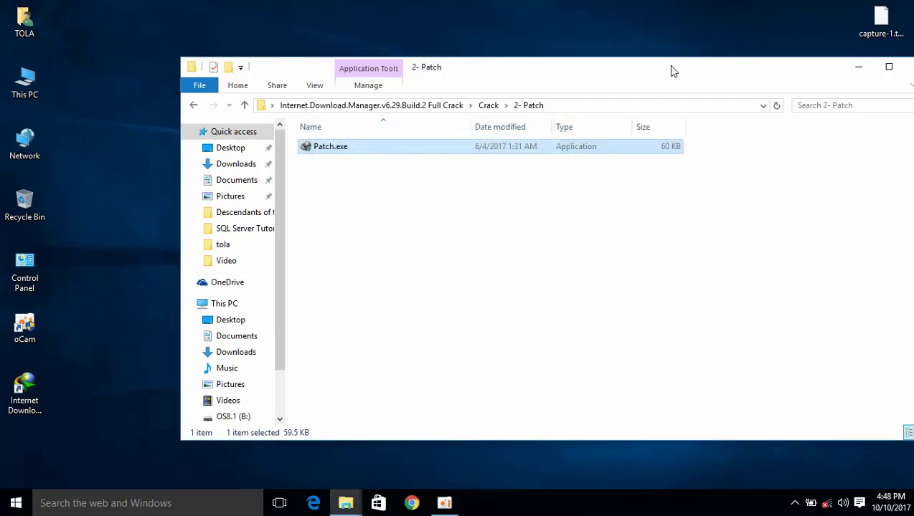
Step: Close File Explorer and refresh the desktop several times
left_click_drag(668, 66, 580, 57)
left_click(828, 53)
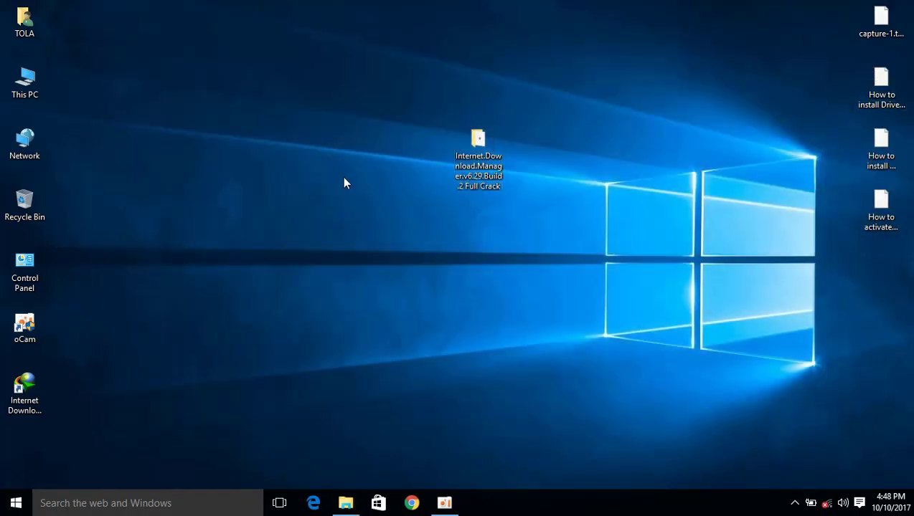
right_click(345, 179)
right_click(278, 196)
left_click(300, 240)
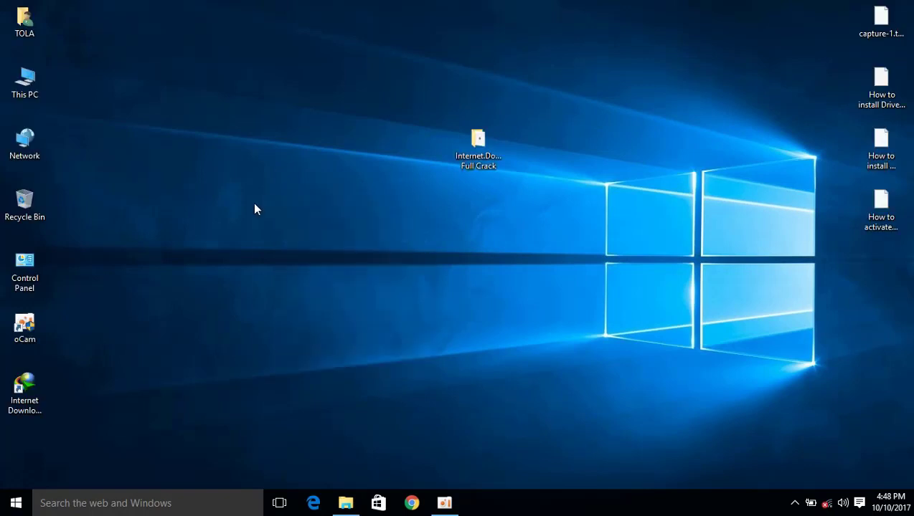
right_click(252, 203)
left_click(272, 245)
right_click(233, 198)
left_click(244, 238)
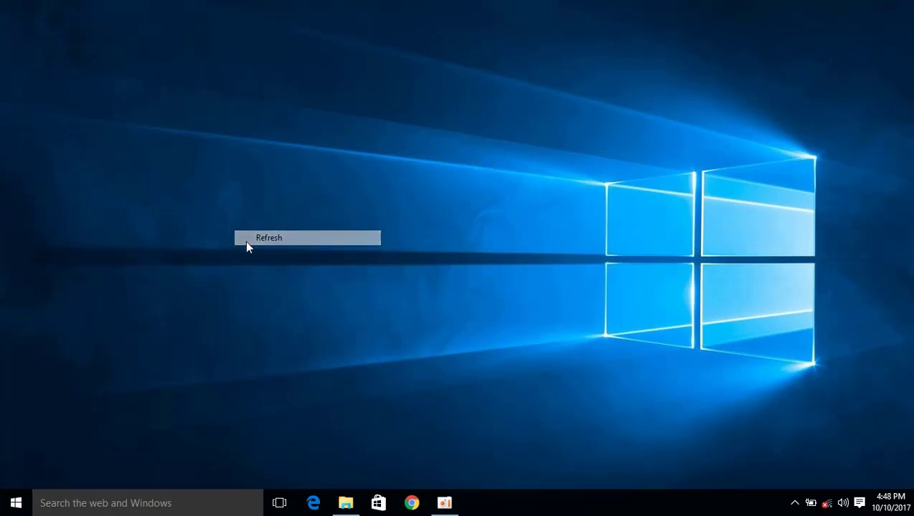
Step: Refresh the desktop again and launch Internet Download Manager 6.29 from its shortcut
right_click(263, 128)
left_click(271, 169)
right_click(256, 168)
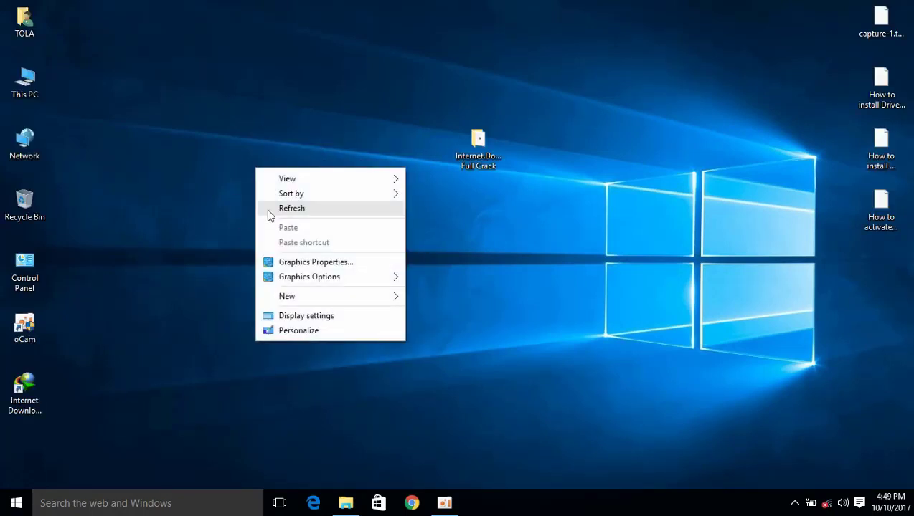
left_click(273, 212)
right_click(283, 188)
left_click(310, 215)
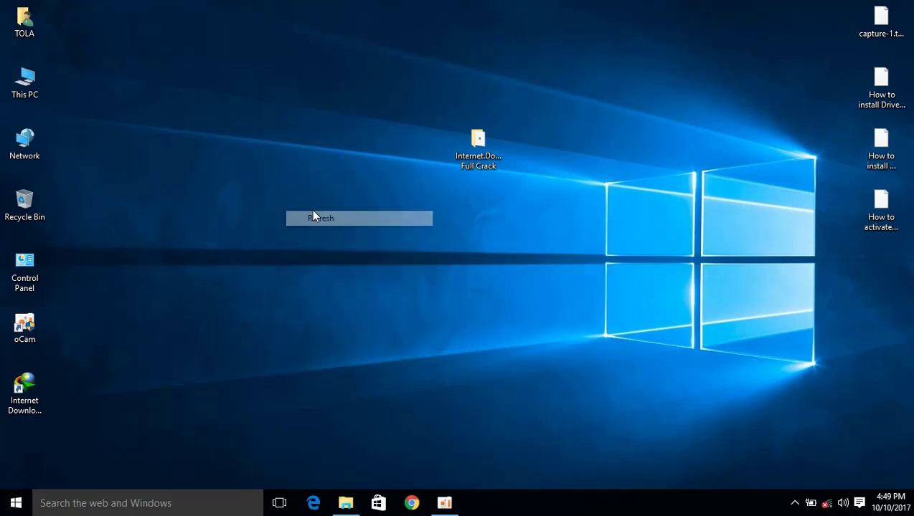
double_click(14, 398)
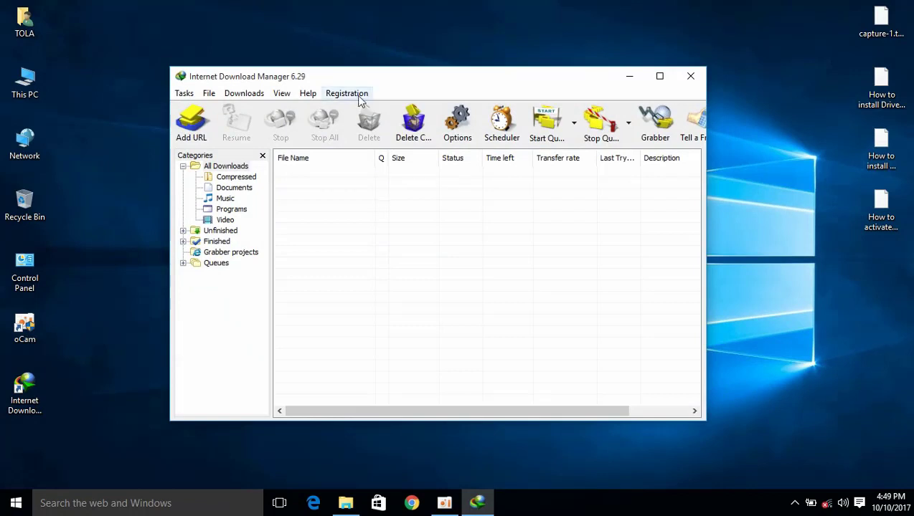
Step: Confirm the Registration menu entry is greyed out, then close IDM
left_click(355, 94)
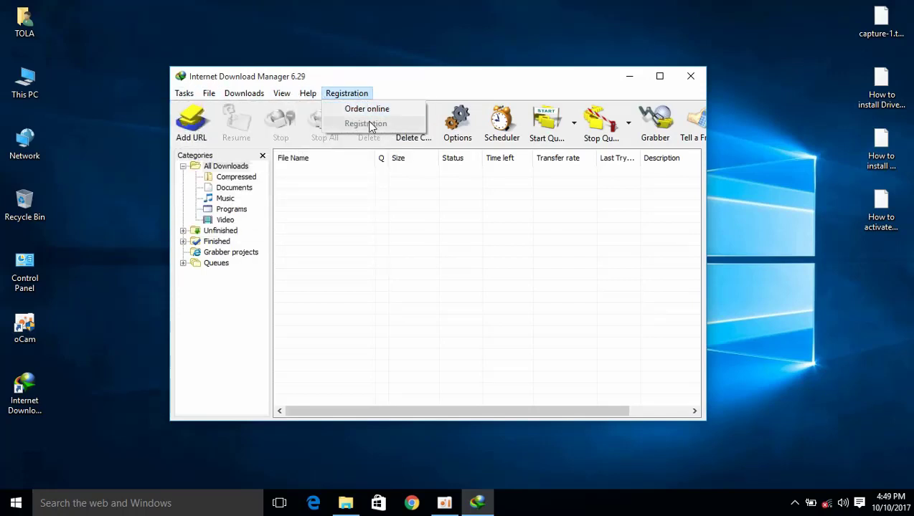
left_click_drag(432, 84, 387, 81)
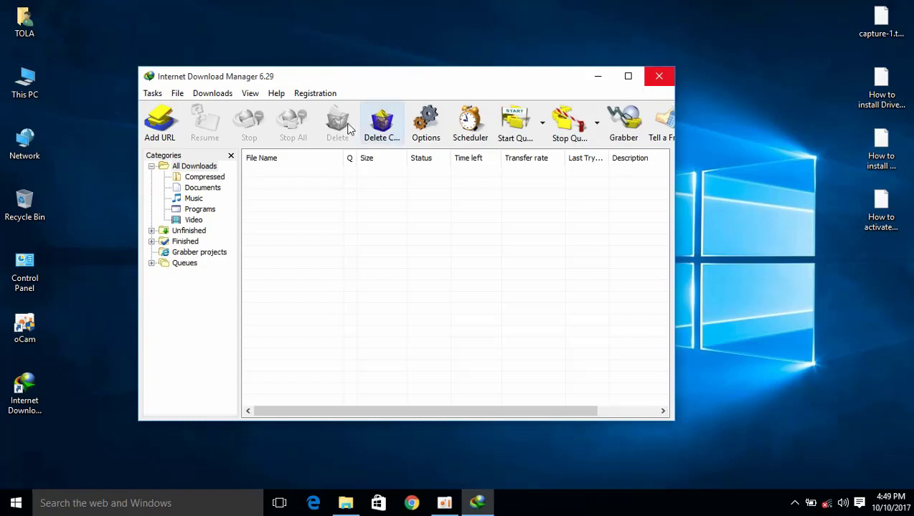
left_click(654, 78)
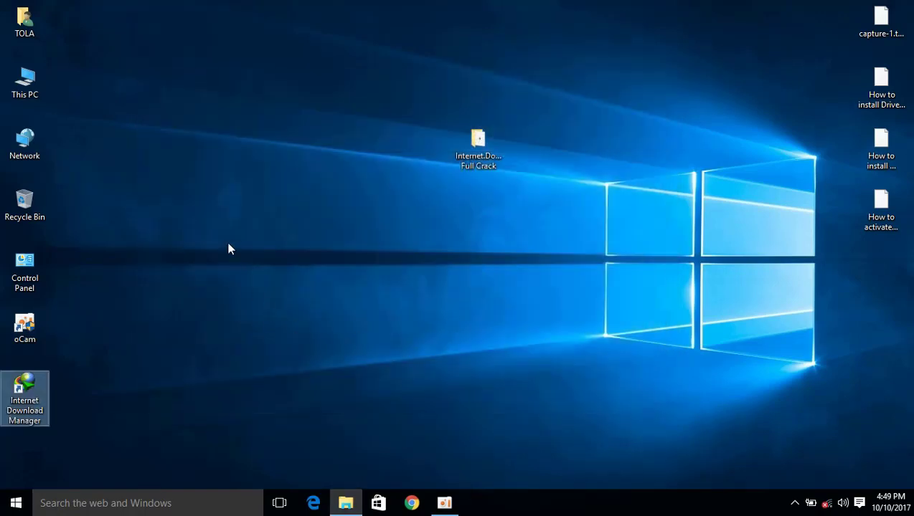
Step: Refresh the desktop a few times
right_click(228, 242)
left_click(261, 284)
right_click(223, 203)
left_click(247, 244)
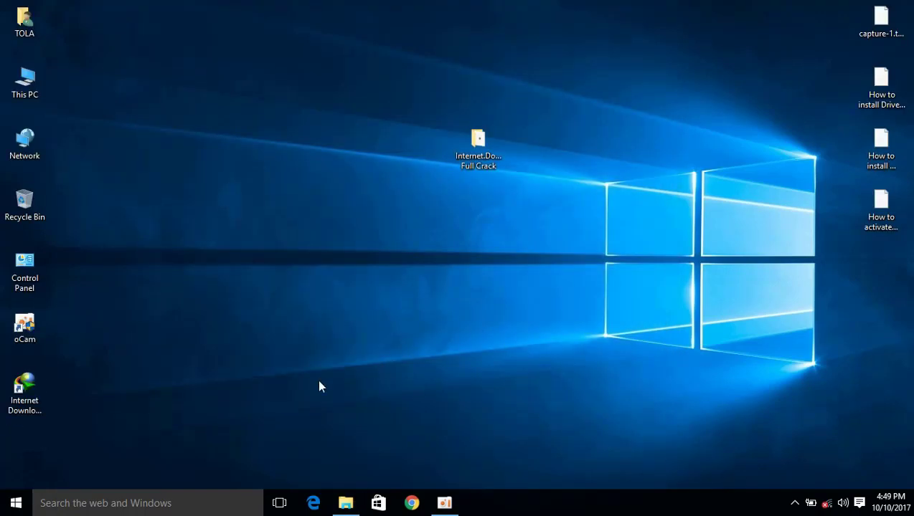
right_click(250, 105)
left_click(292, 138)
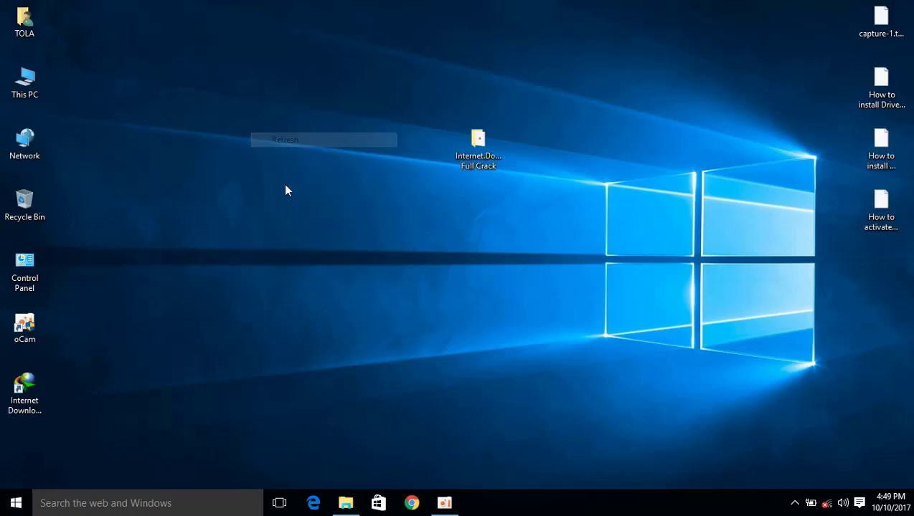
Step: Open Chrome, enable IDM Integration Module, close its welcome tab, and go to Settings
left_click(409, 500)
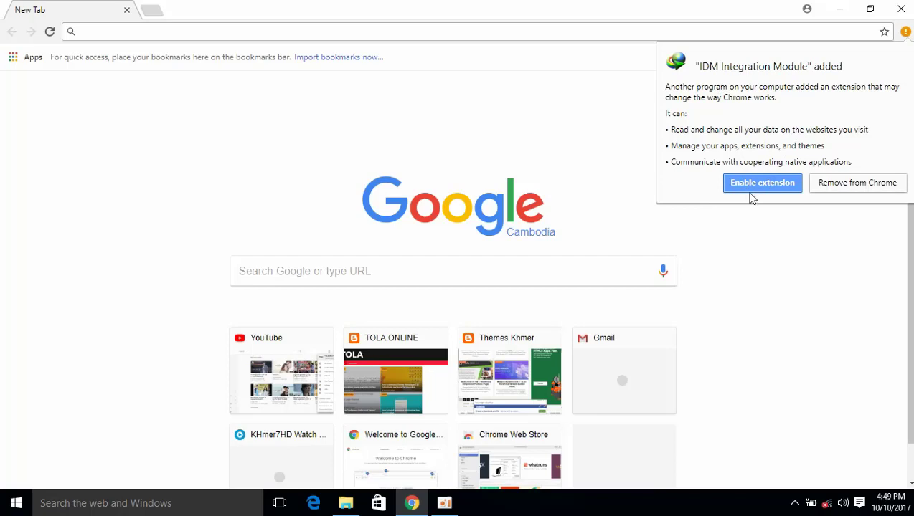
left_click(773, 186)
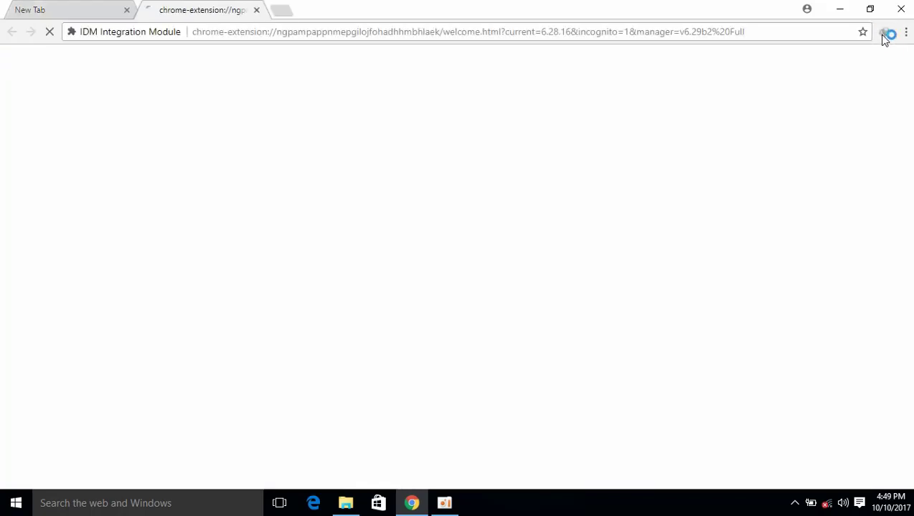
left_click(256, 10)
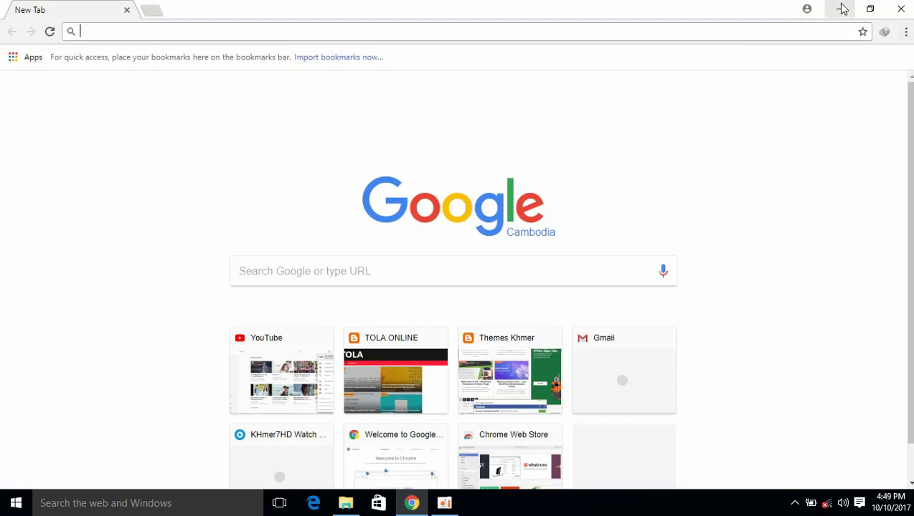
left_click(906, 31)
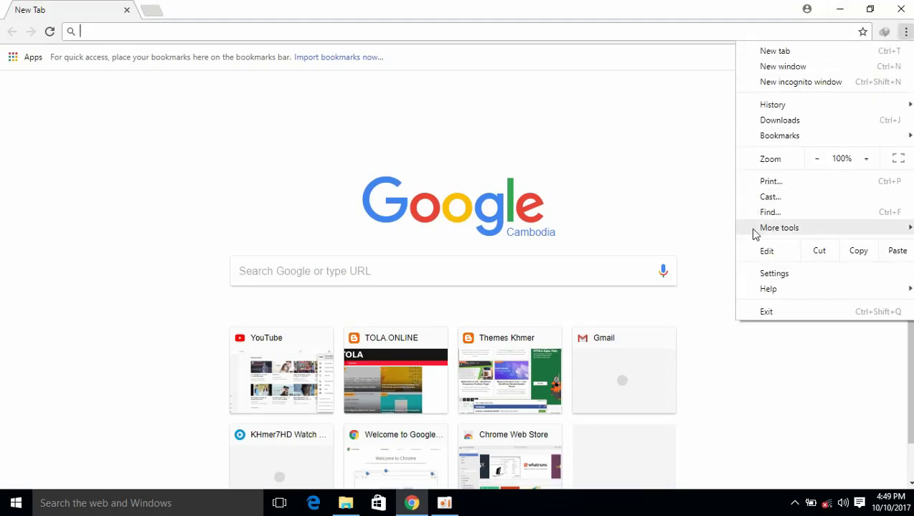
left_click(769, 273)
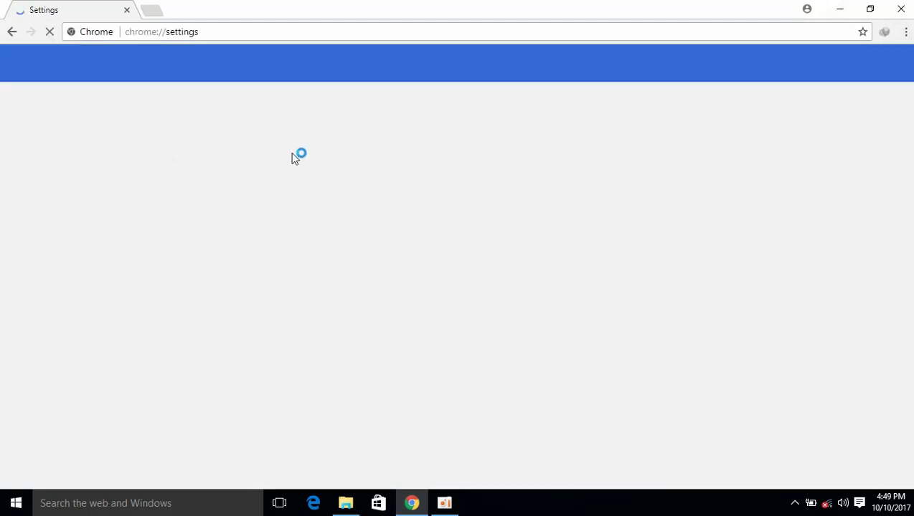